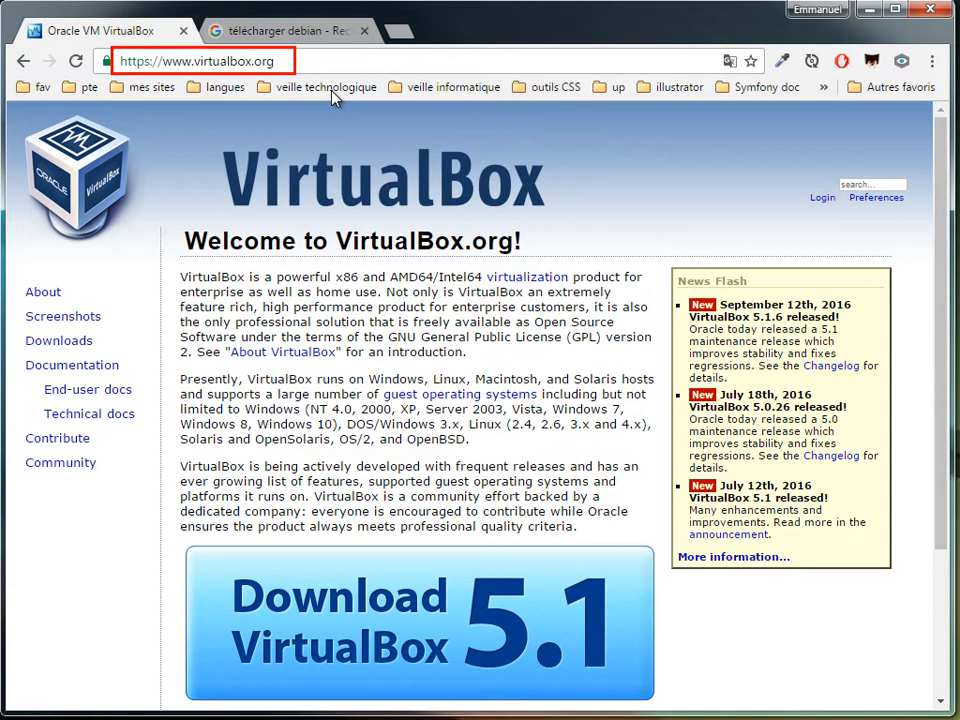
# Re-run the 'télécharger debian' Google search in its results tab.
pyautogui.click(306, 35)
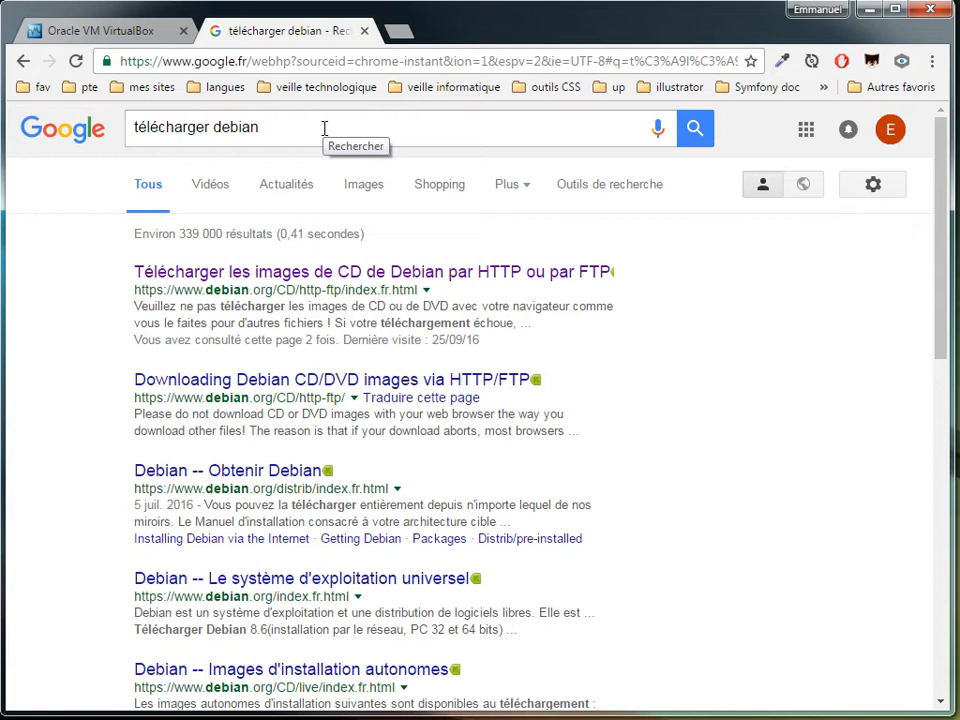
pyautogui.click(324, 128)
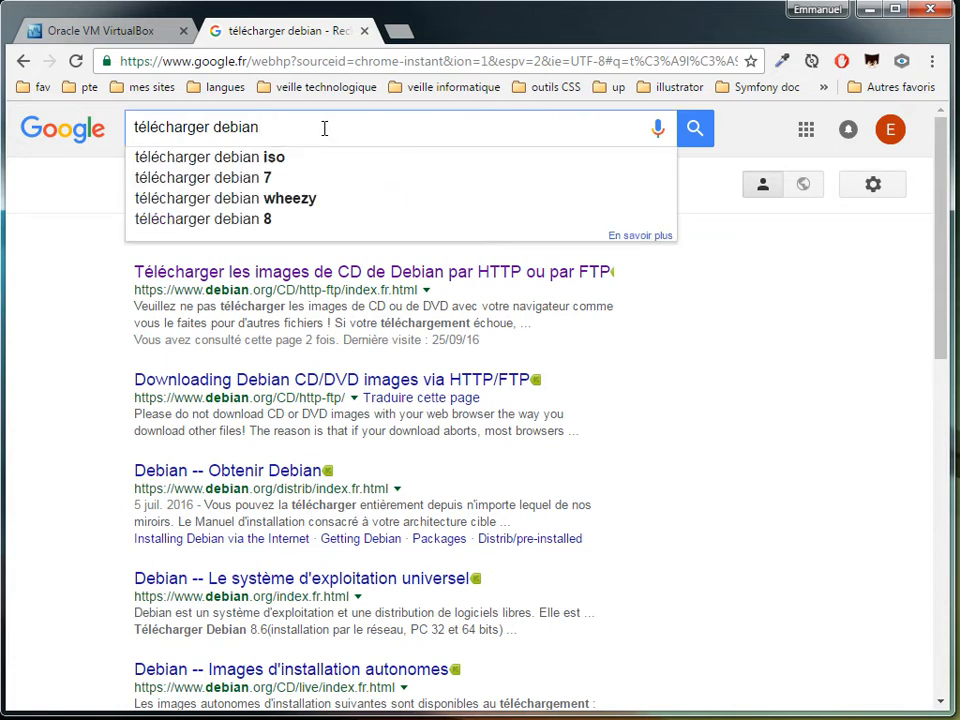
pyautogui.press('Escape')
pyautogui.press('Return')
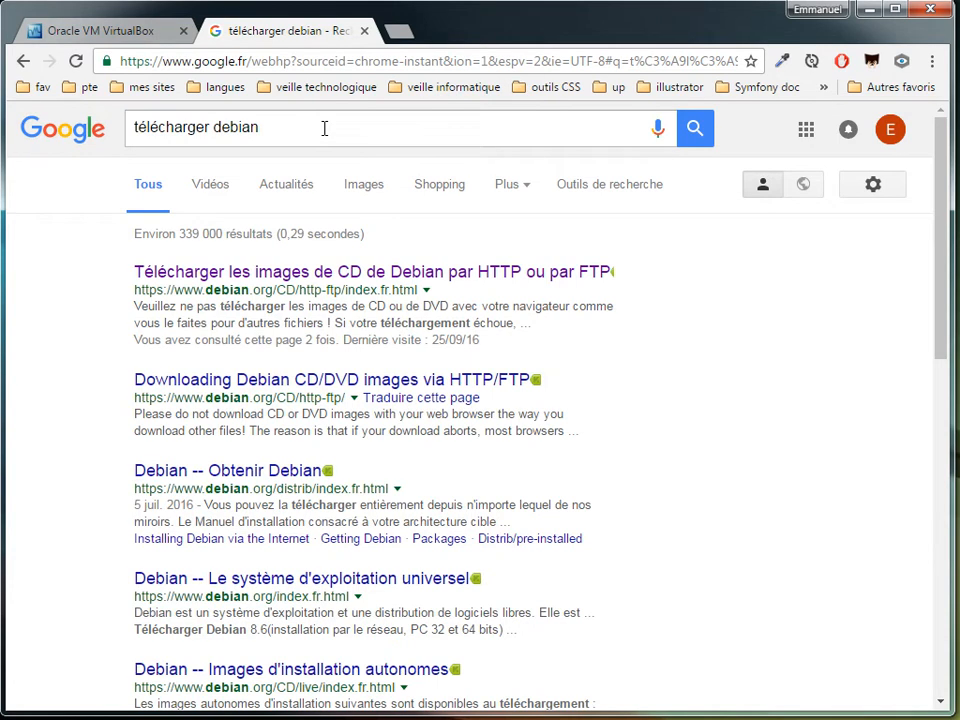
# Open the Debian CD-image download page and scroll down to the amd64 DVD link.
pyautogui.click(278, 276)
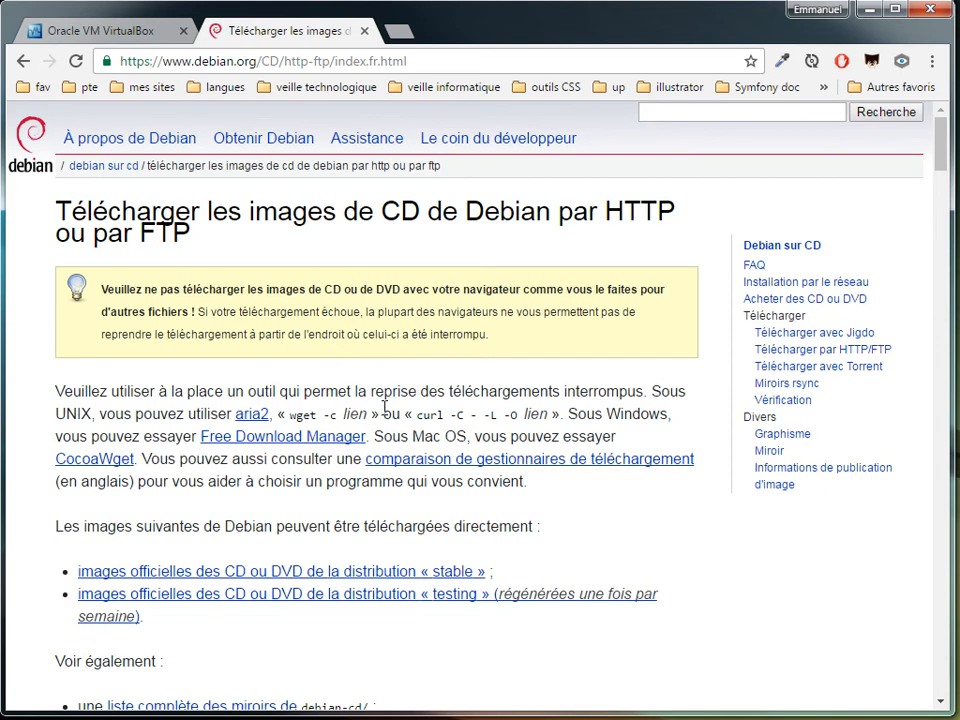
pyautogui.scroll(-5, 381, 404)
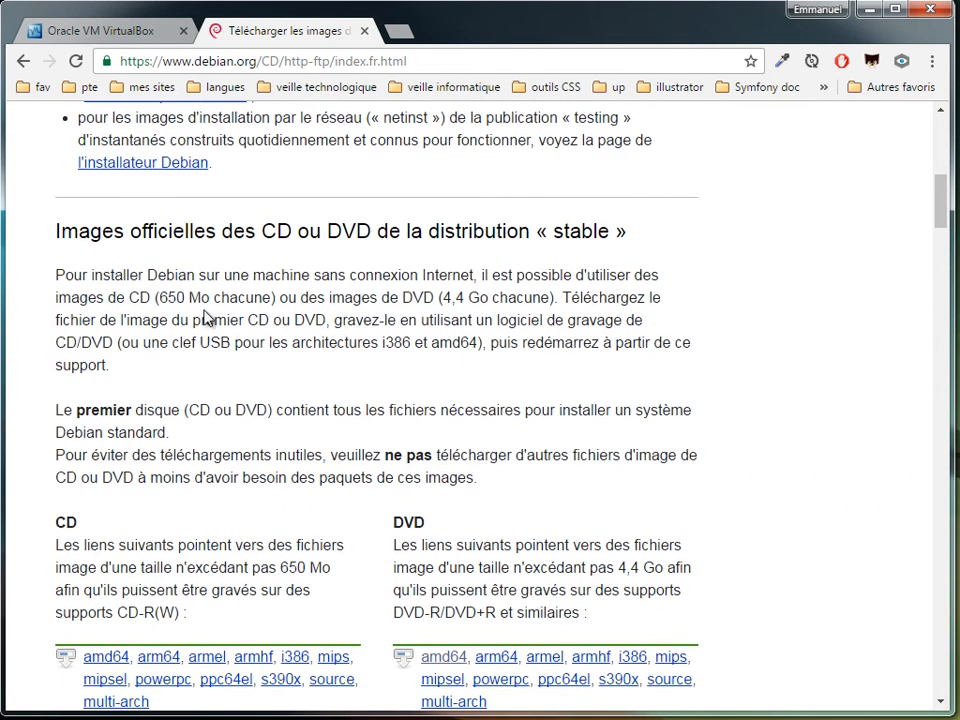
pyautogui.scroll(-2, 315, 236)
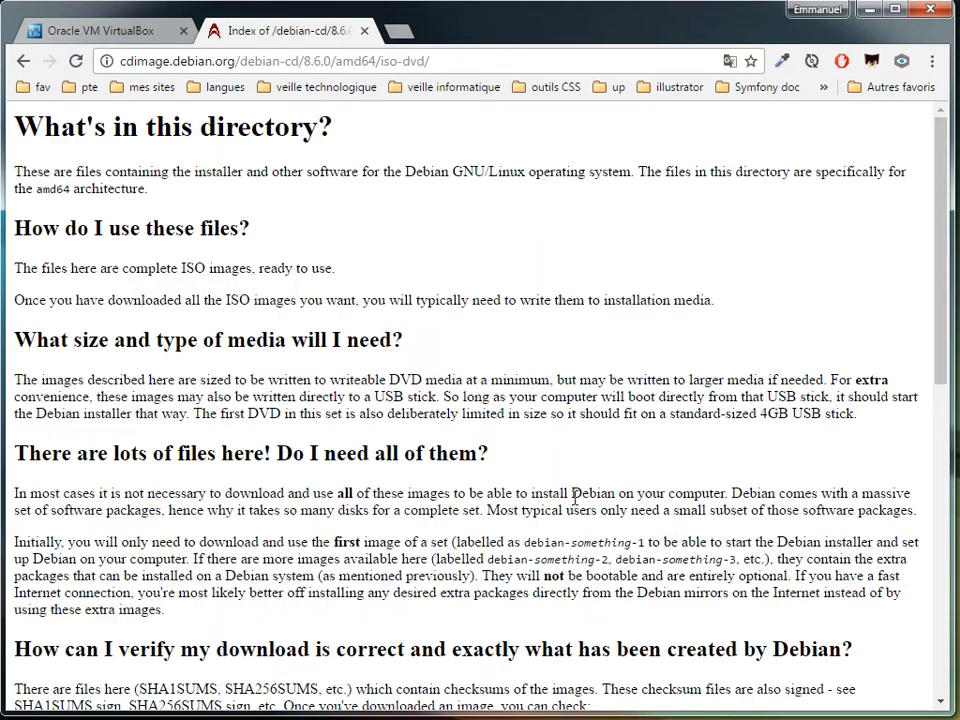
# Scroll to debian-8.6.0-amd64-DVD-1.iso in the listing and highlight its 3.7G size.
pyautogui.scroll(-4, 468, 452)
pyautogui.scroll(-5, 468, 452)
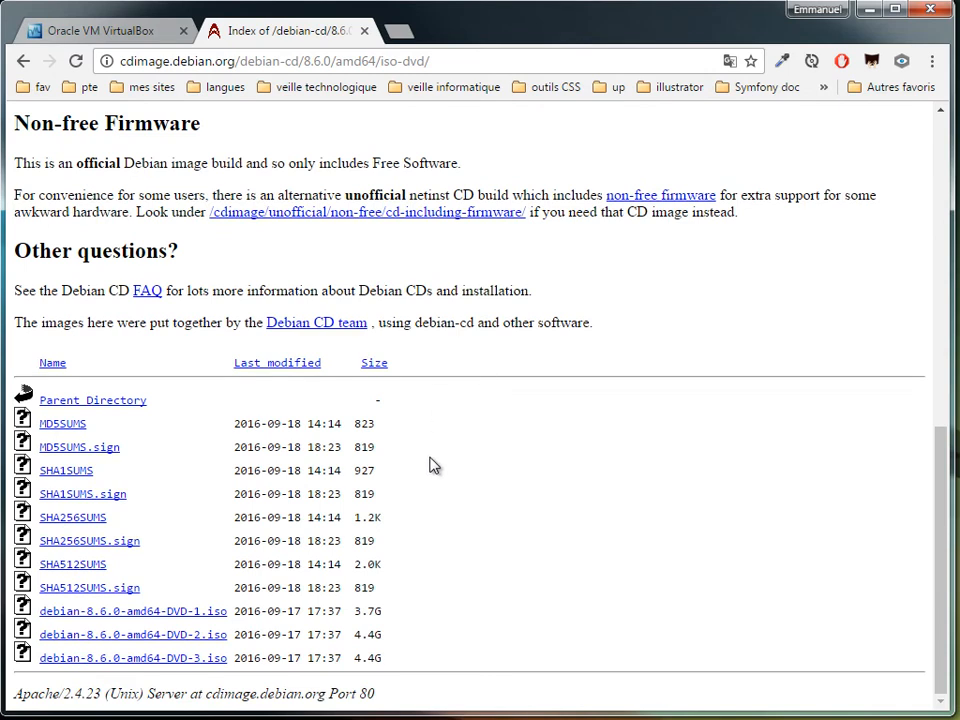
pyautogui.moveTo(8, 597)
pyautogui.mouseDown()
pyautogui.moveTo(229, 645)
pyautogui.moveTo(240, 623)
pyautogui.mouseUp()
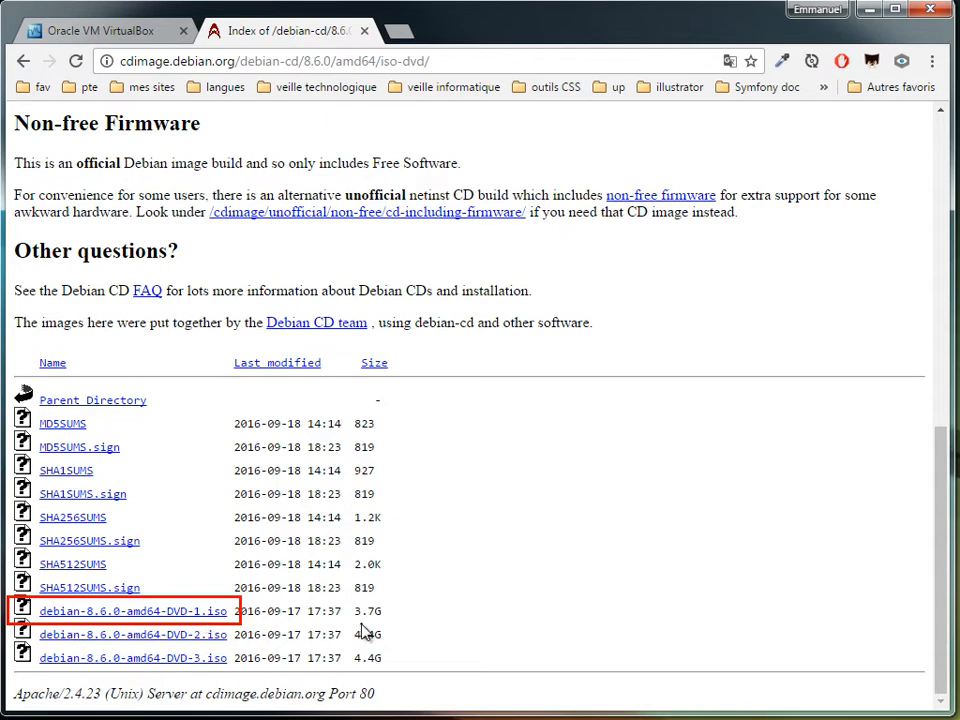
pyautogui.moveTo(347, 601)
pyautogui.mouseDown()
pyautogui.moveTo(353, 614)
pyautogui.moveTo(385, 619)
pyautogui.mouseUp()
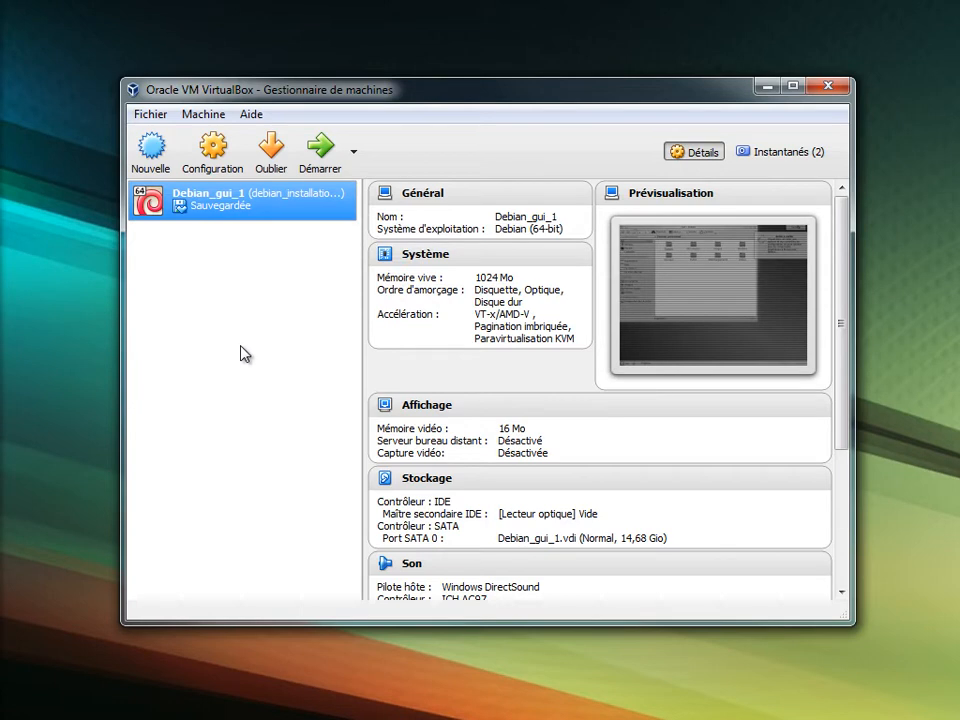
pyautogui.click(190, 115)
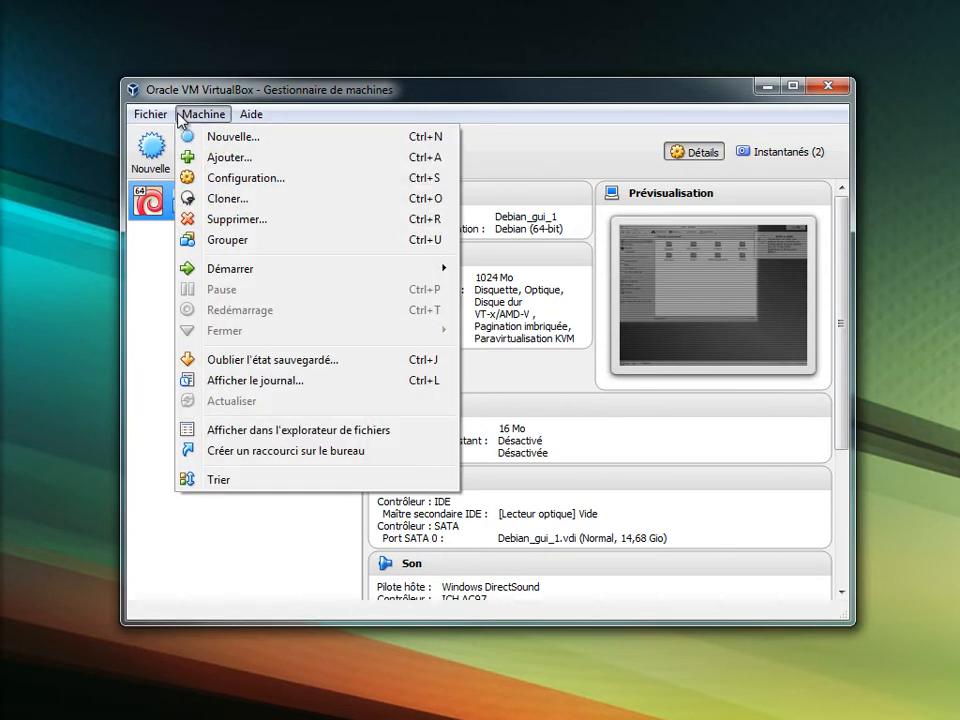
pyautogui.moveTo(168, 118)
pyautogui.click(188, 137)
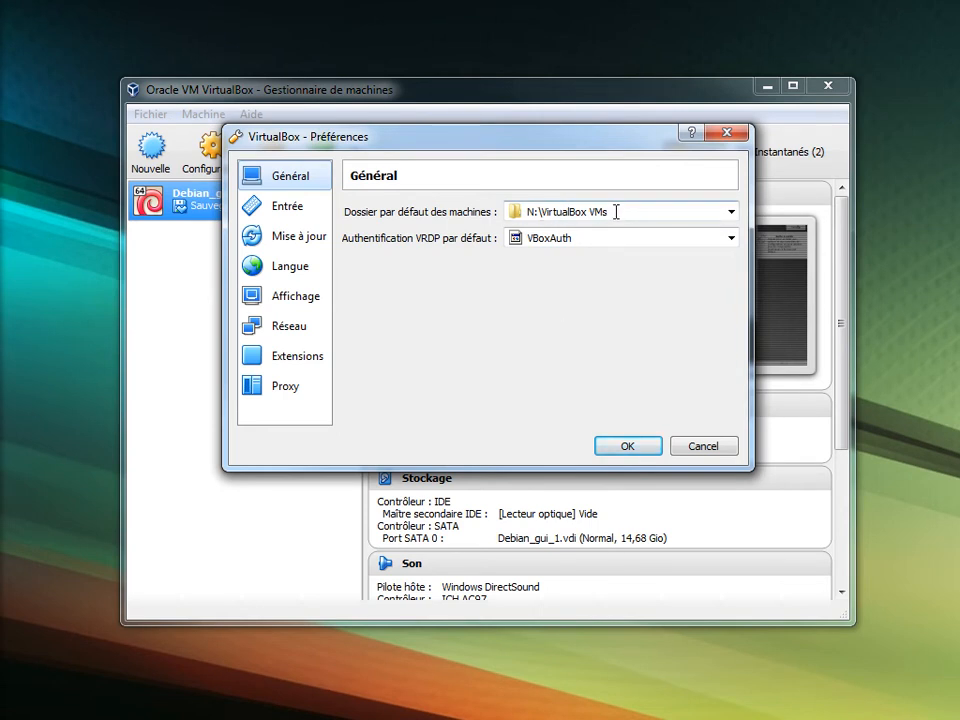
pyautogui.moveTo(618, 213)
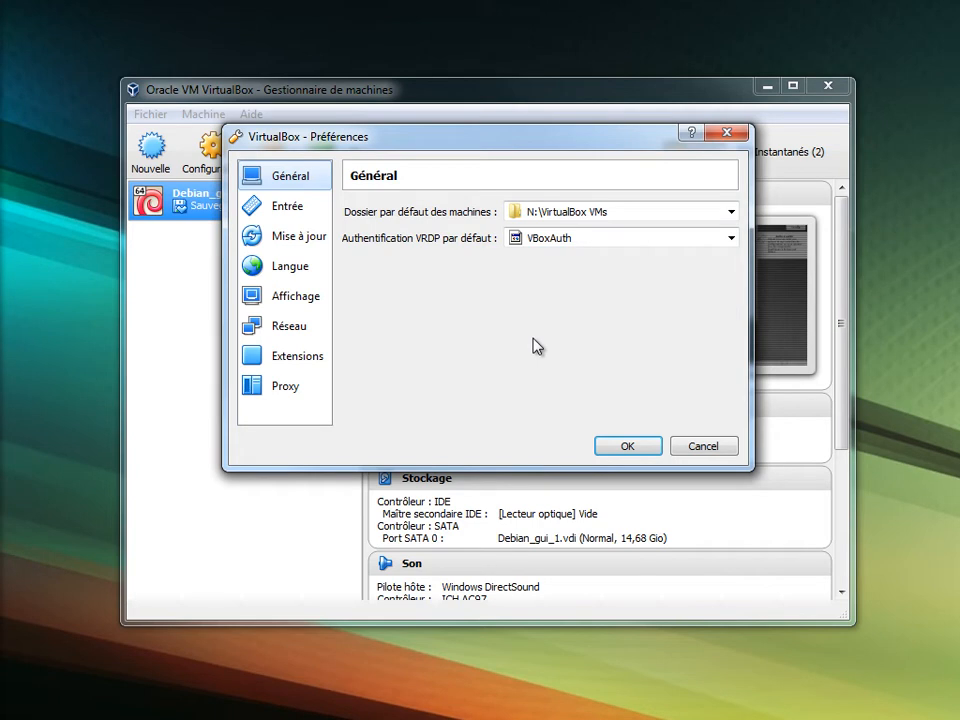
pyautogui.click(628, 445)
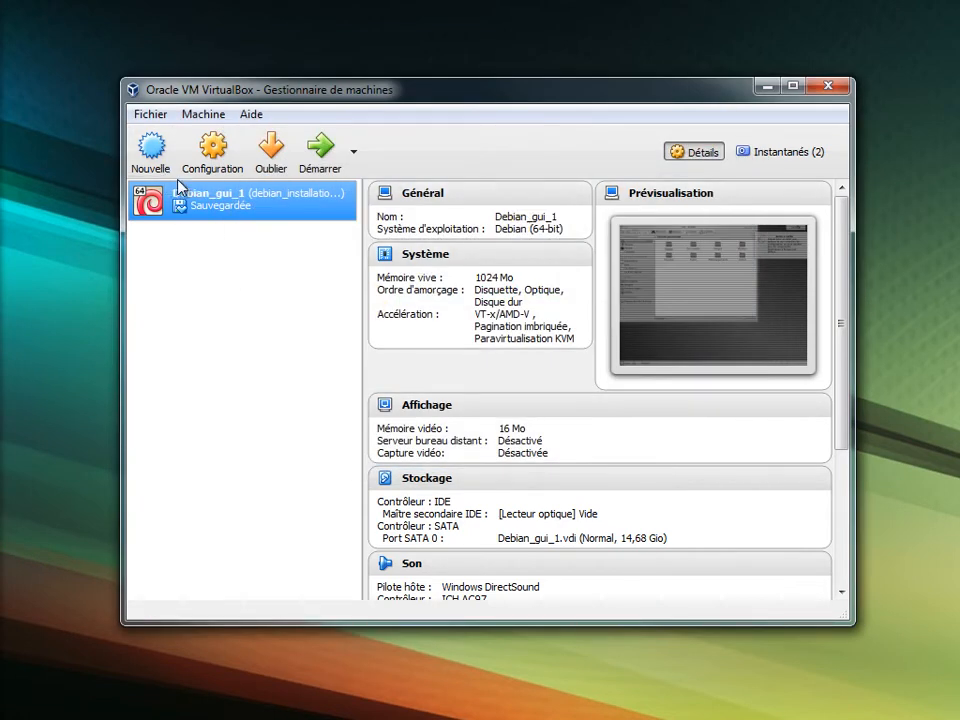
# Create a new Linux Debian (64-bit) machine named Debian_cli_1, keeping 1024 MB of memory.
pyautogui.click(148, 155)
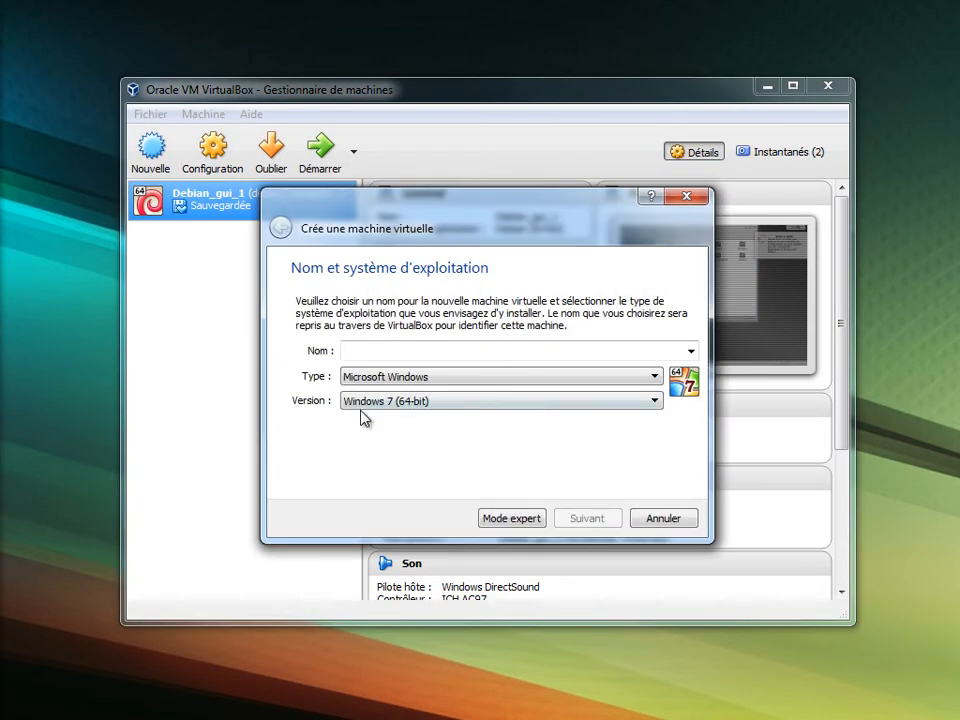
pyautogui.write('Debian_cli')
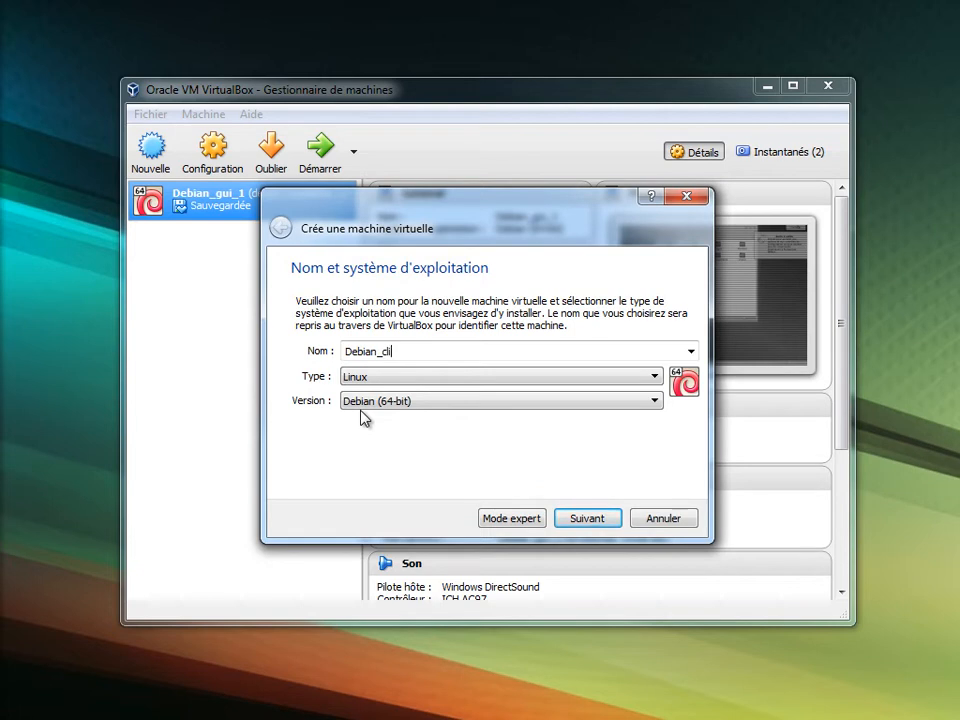
pyautogui.write('_1')
pyautogui.click(583, 520)
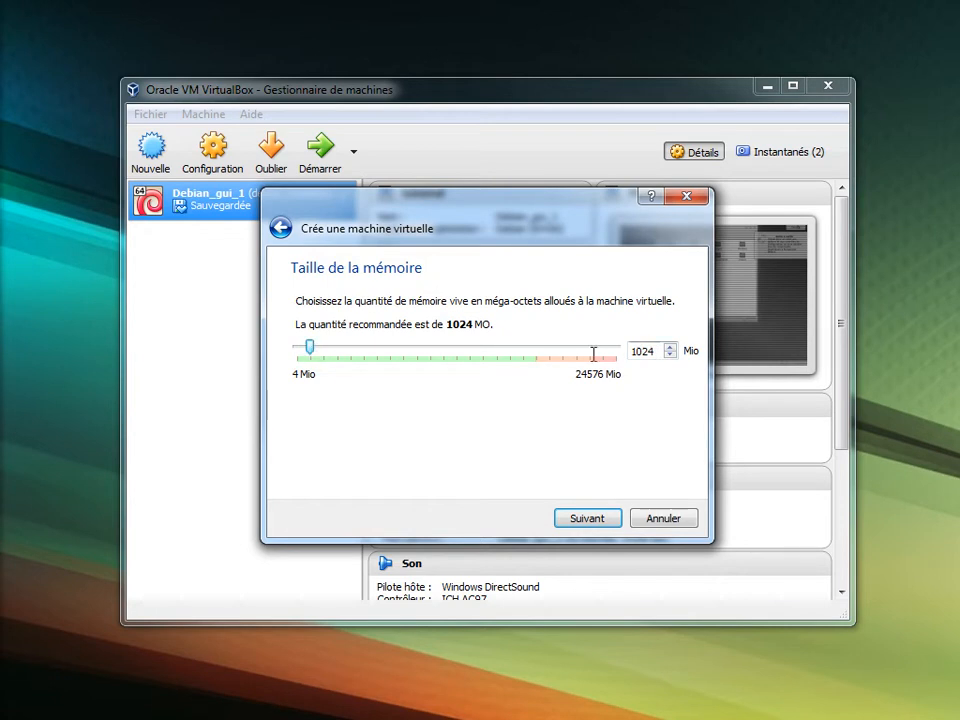
pyautogui.moveTo(648, 350); pyautogui.dragTo(589, 347)
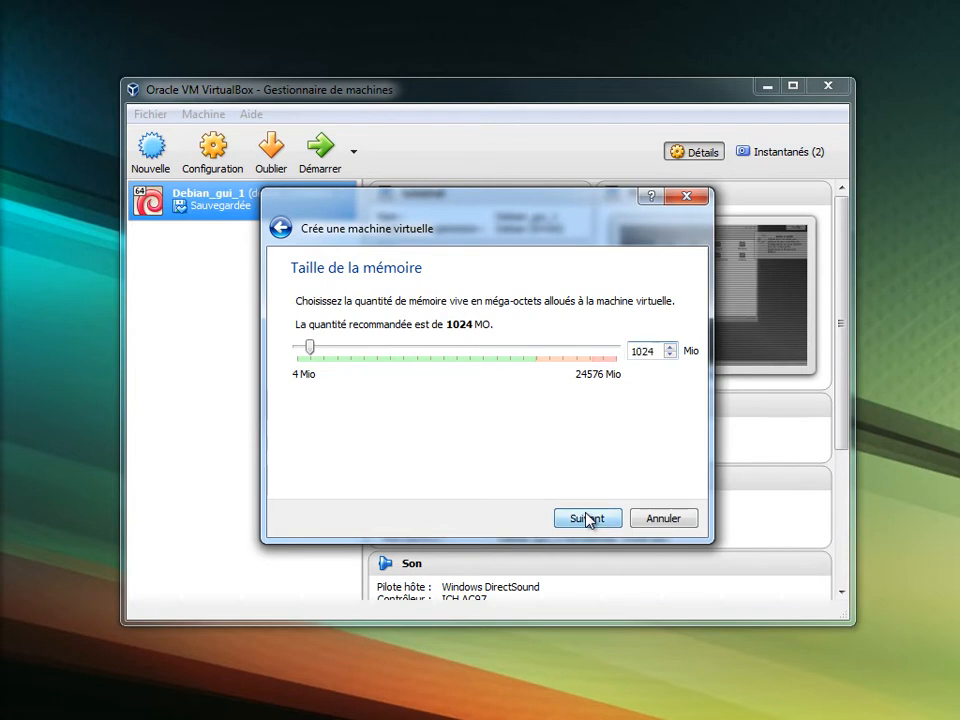
pyautogui.click(588, 520)
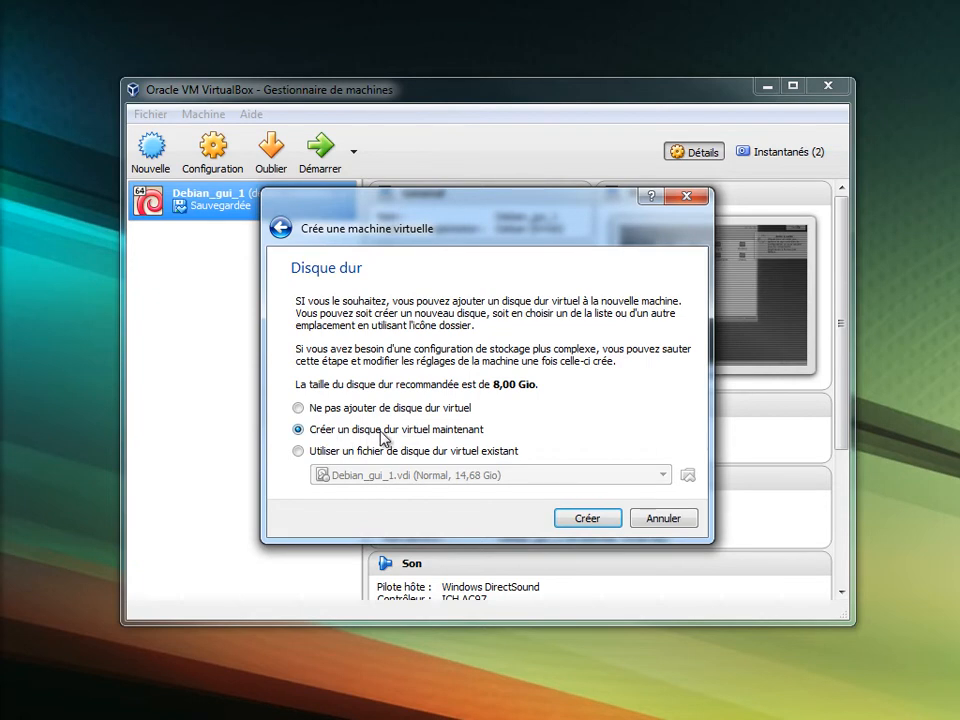
# Create a new virtual hard disk now in VDI format with dynamic allocation.
pyautogui.click(577, 519)
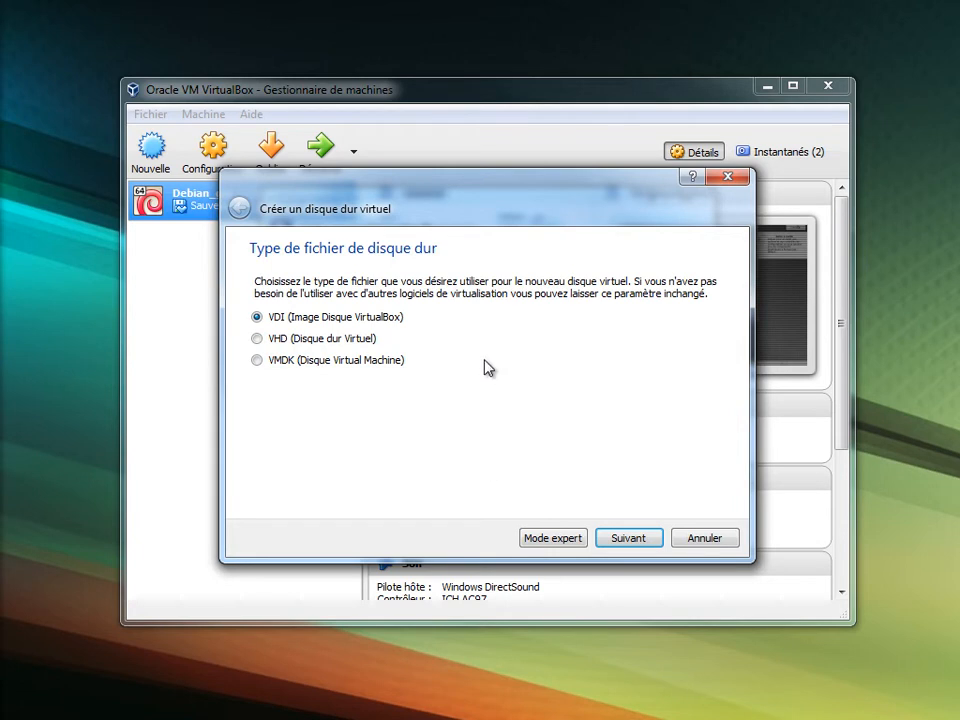
pyautogui.click(630, 541)
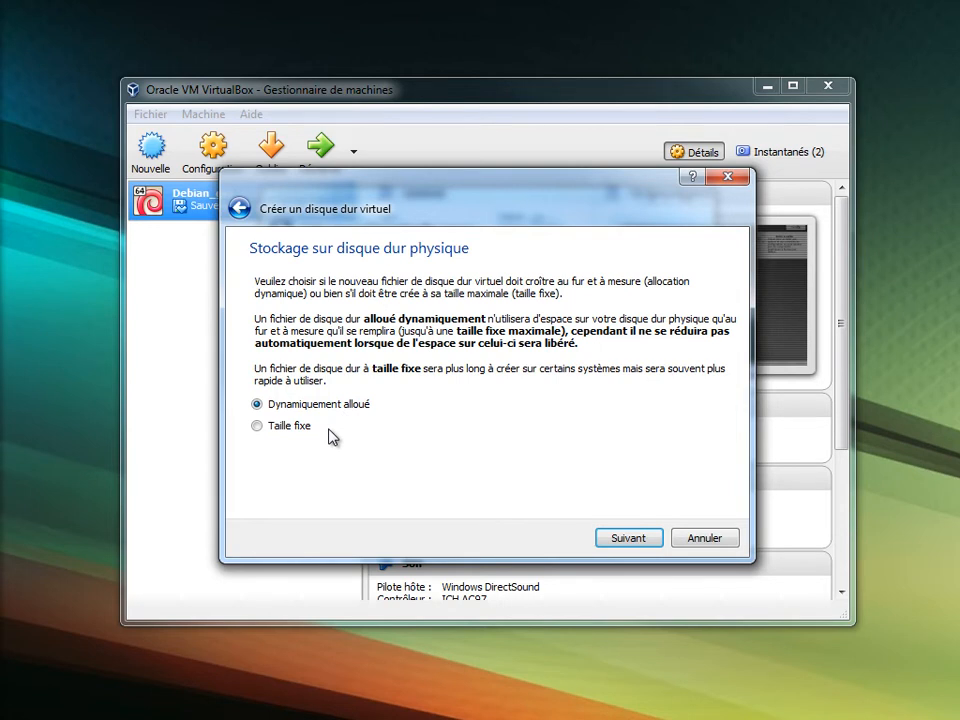
pyautogui.click(629, 539)
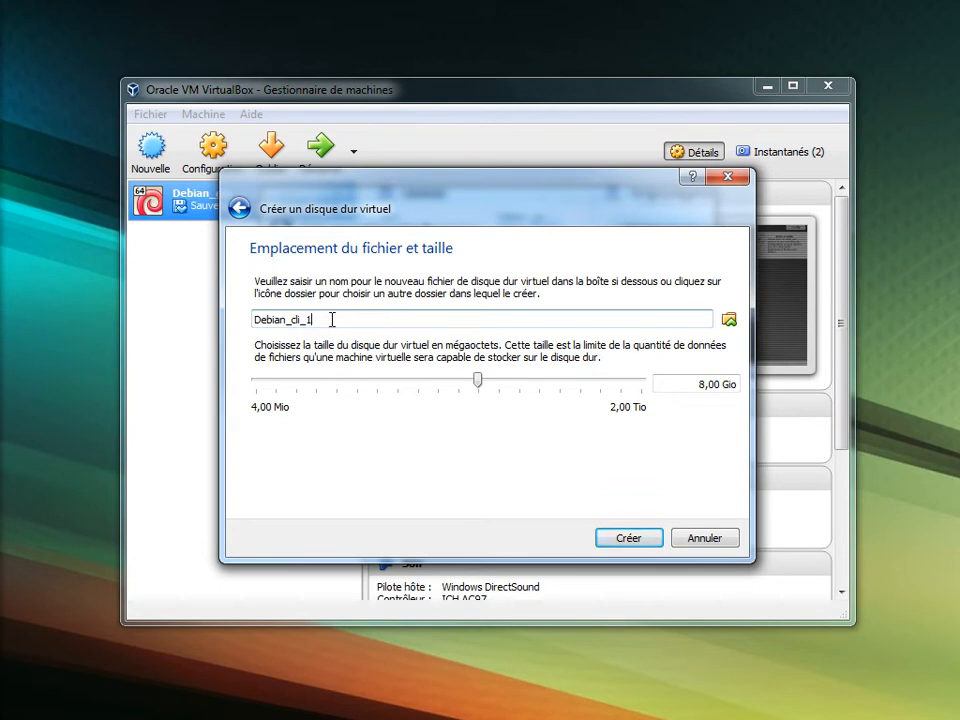
# Save Debian_cli_1.vdi in N:\VirtualBox VMs\Debian_cli_1, enlarge it to 14,31 Gio, and create it.
pyautogui.moveTo(328, 317); pyautogui.dragTo(208, 311)
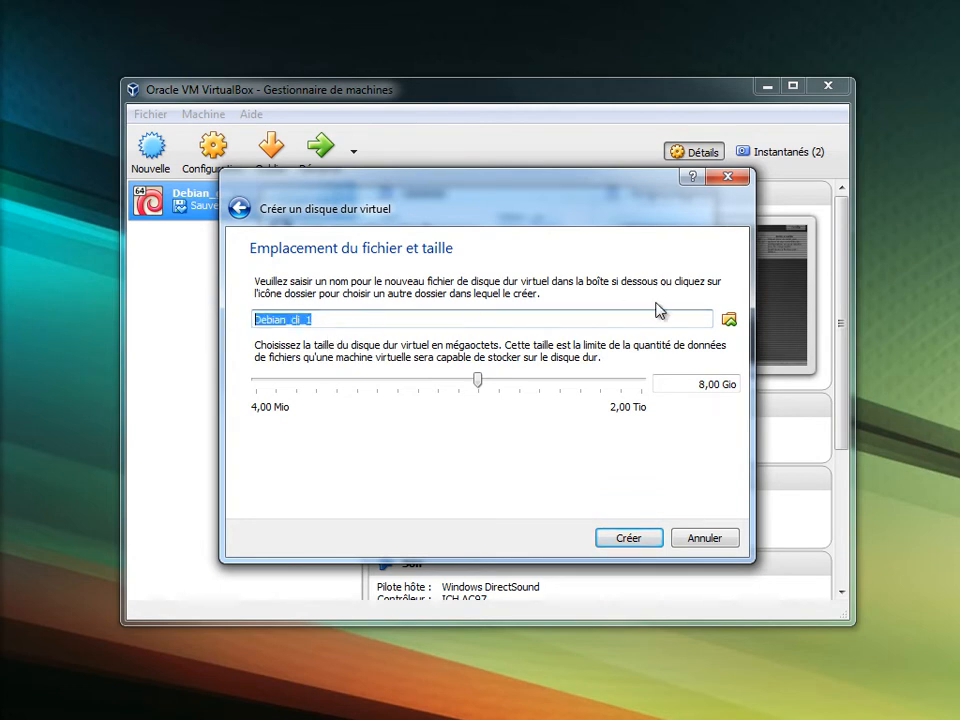
pyautogui.click(729, 320)
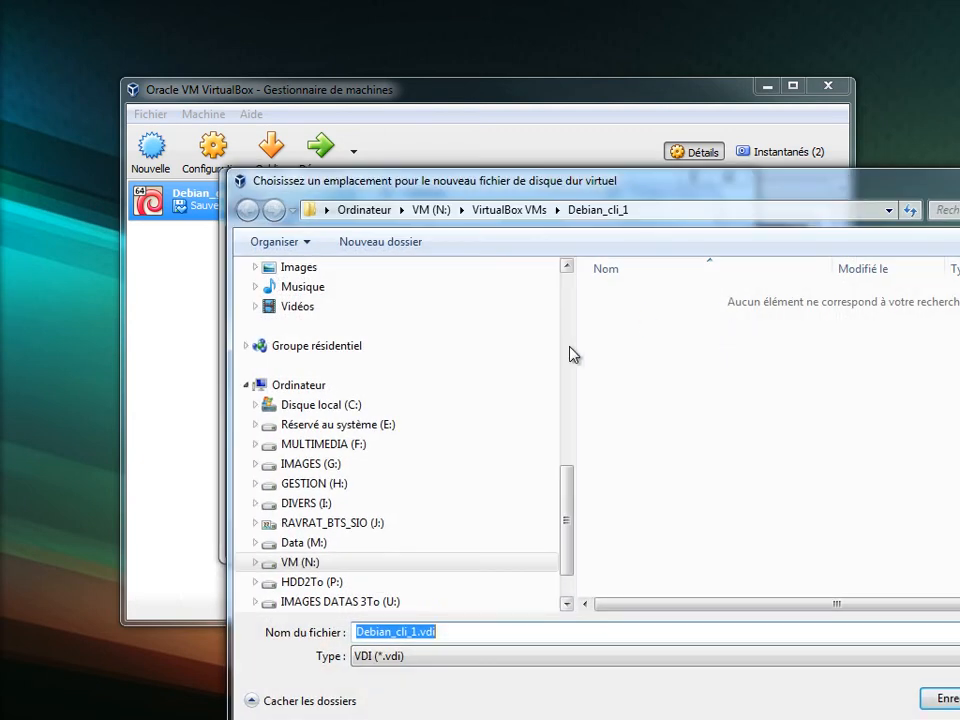
pyautogui.moveTo(576, 343); pyautogui.dragTo(188, 344)
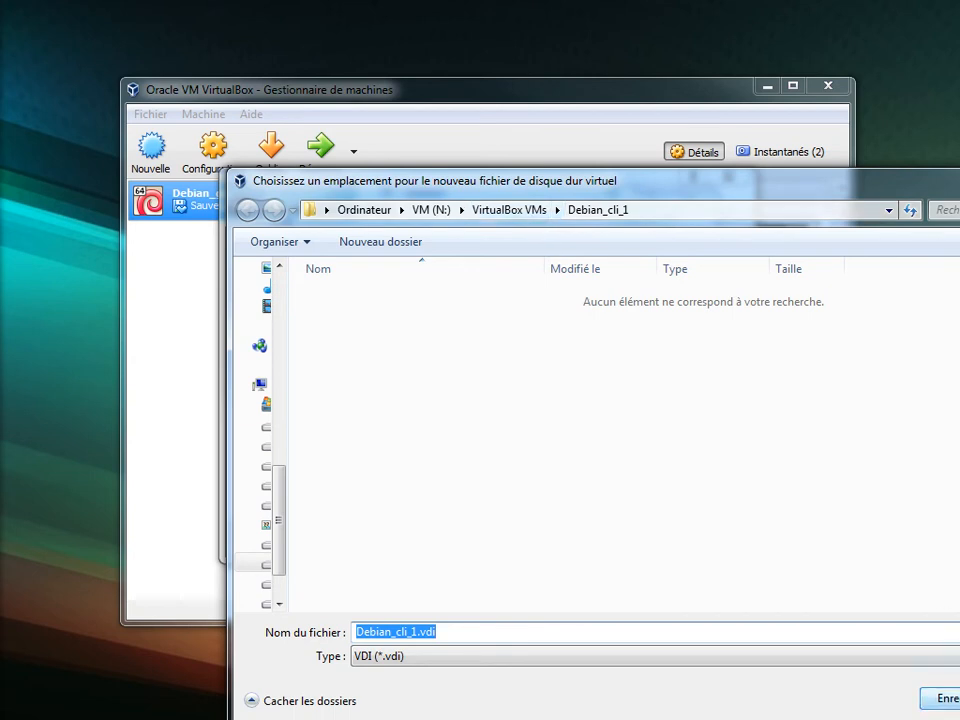
pyautogui.press('Return')
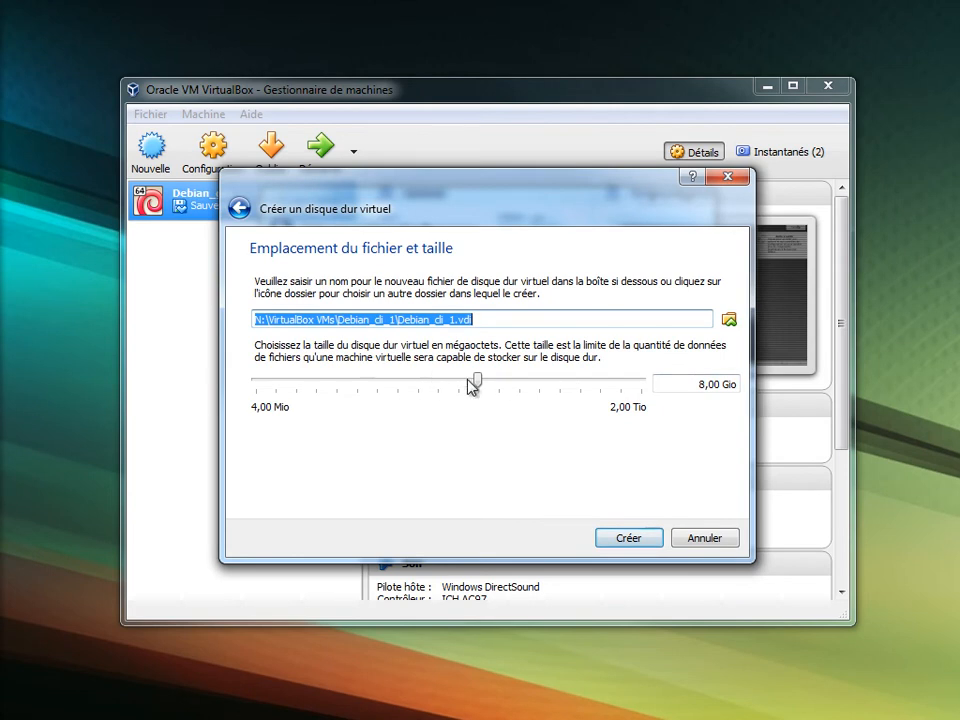
pyautogui.click(478, 379)
pyautogui.moveTo(478, 380); pyautogui.dragTo(500, 382)
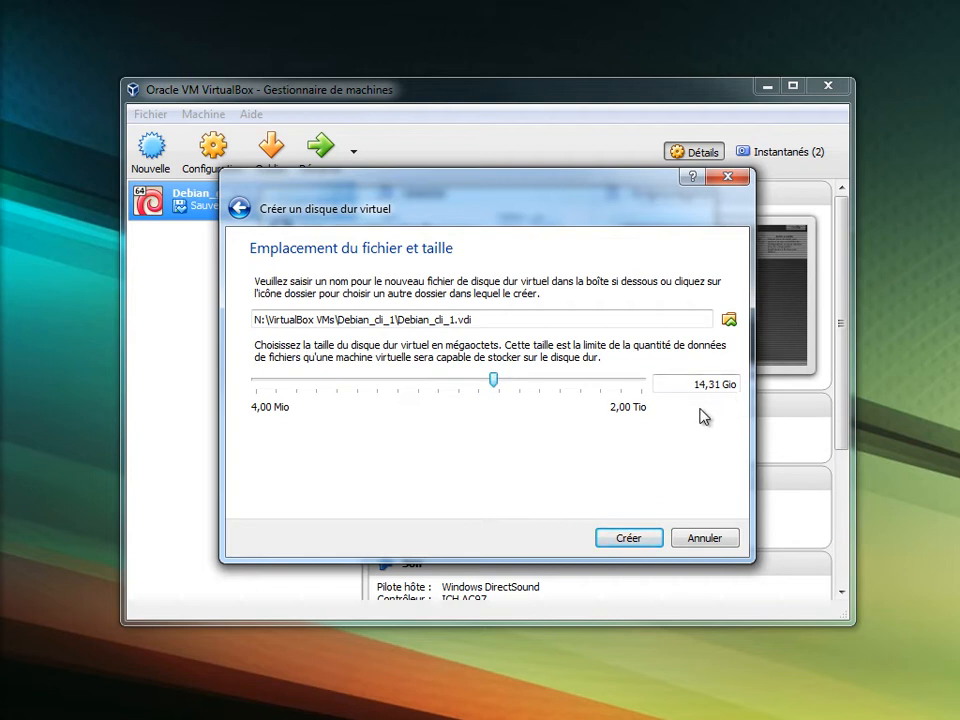
pyautogui.click(632, 539)
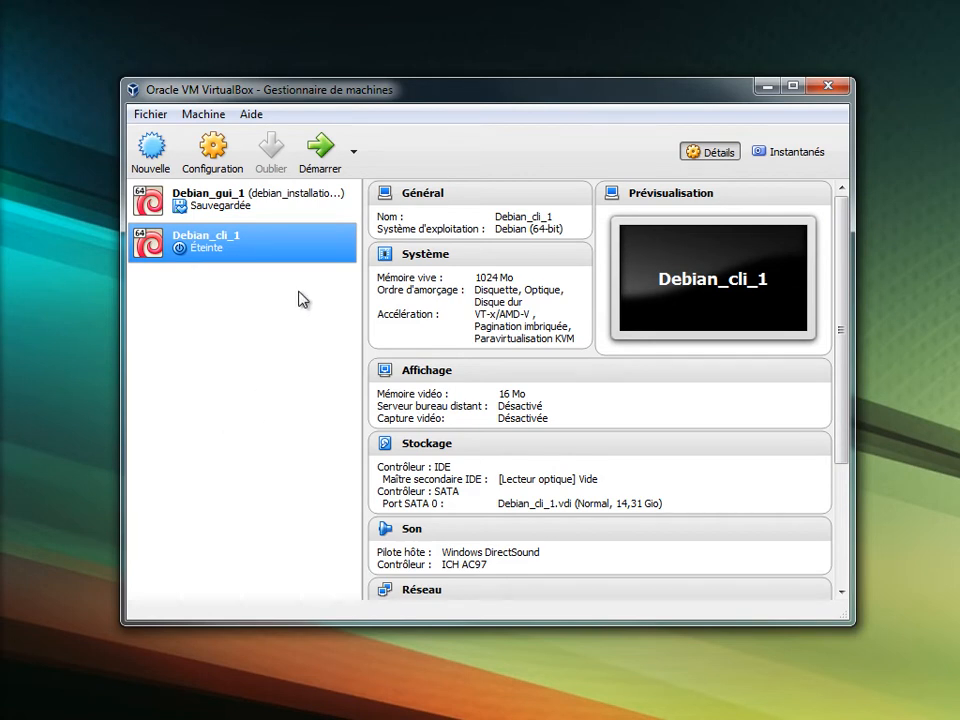
# Start Debian_cli_1 with debian-8.5.0-amd64-DVD-1.iso selected as its startup disk.
pyautogui.click(320, 150)
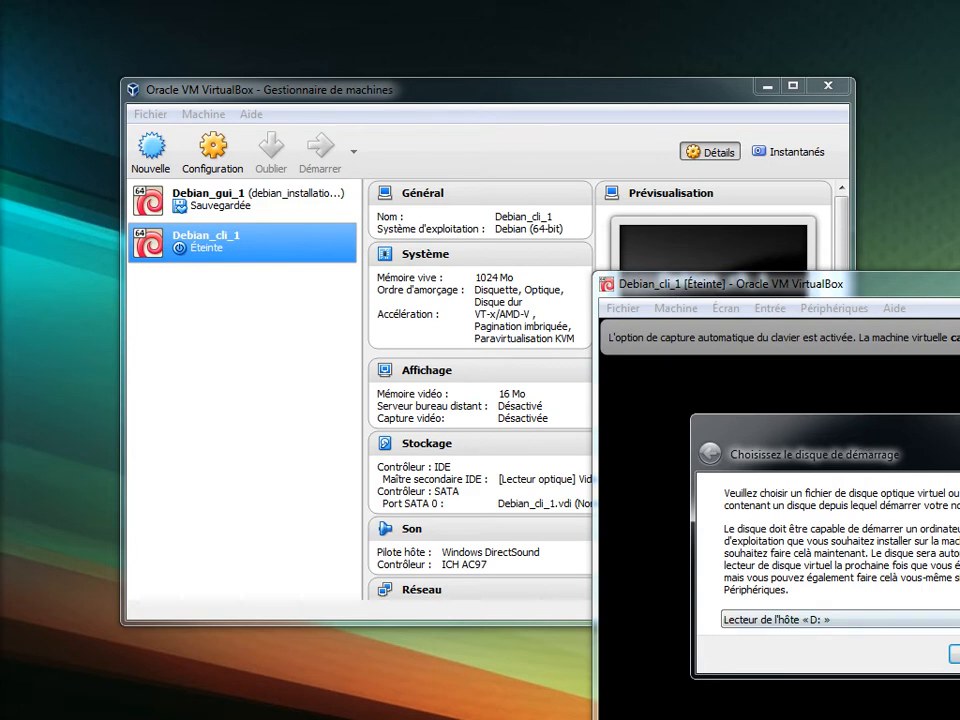
pyautogui.moveTo(957, 432); pyautogui.dragTo(568, 244)
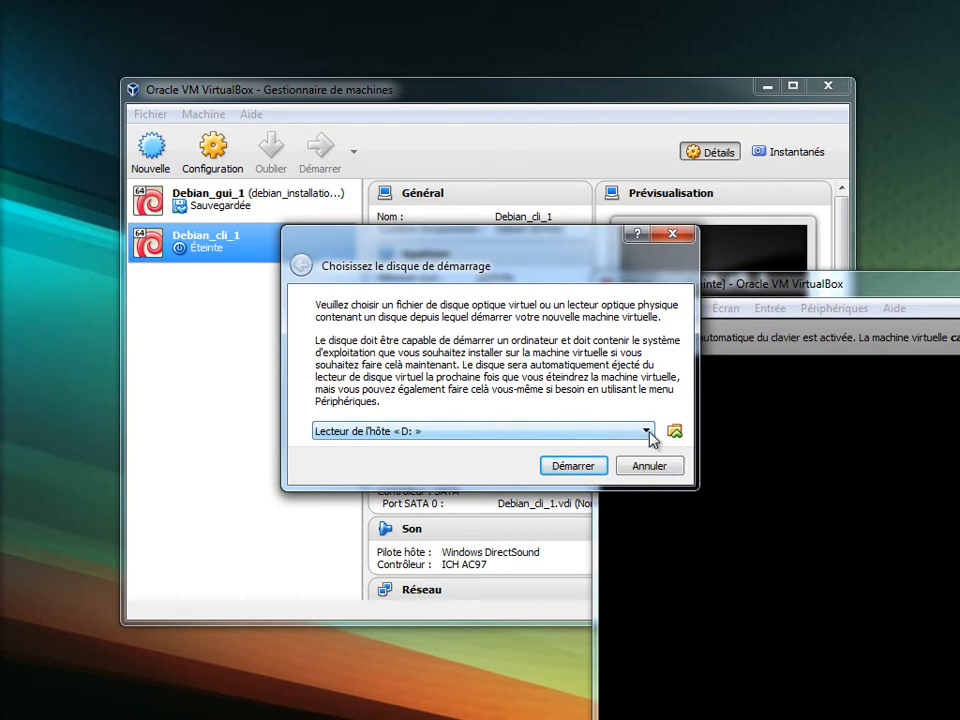
pyautogui.click(646, 431)
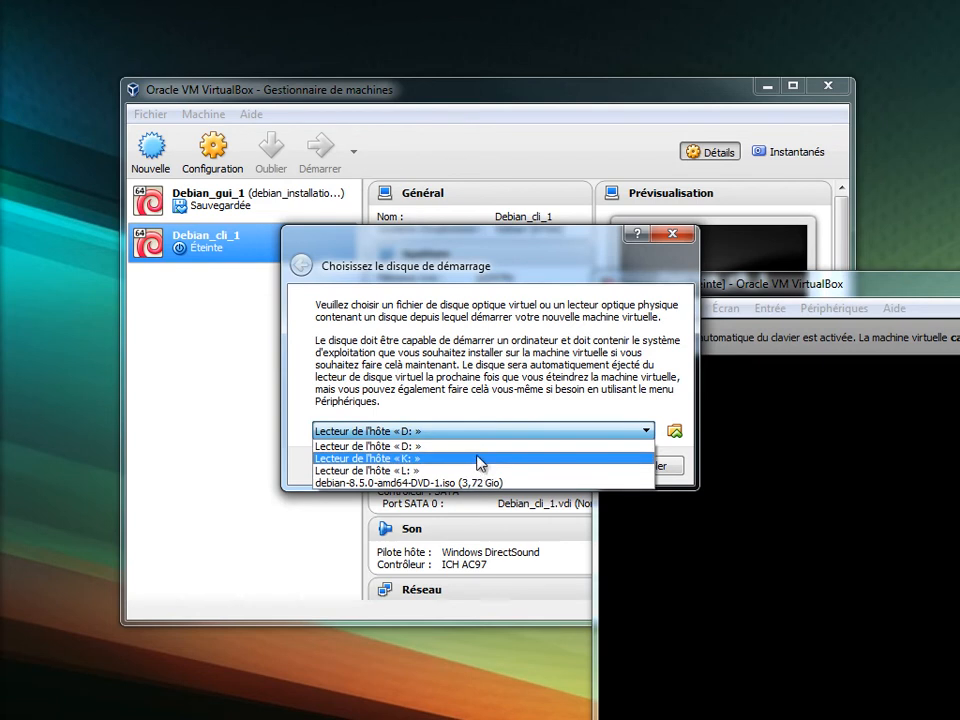
pyautogui.click(687, 439)
pyautogui.click(676, 434)
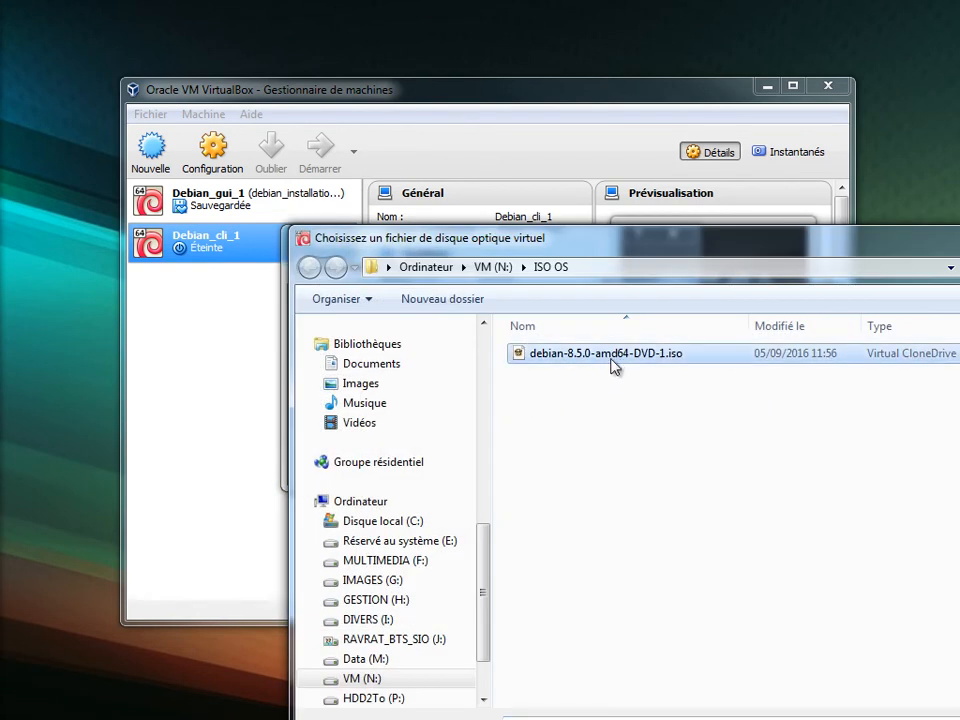
pyautogui.doubleClick(640, 353)
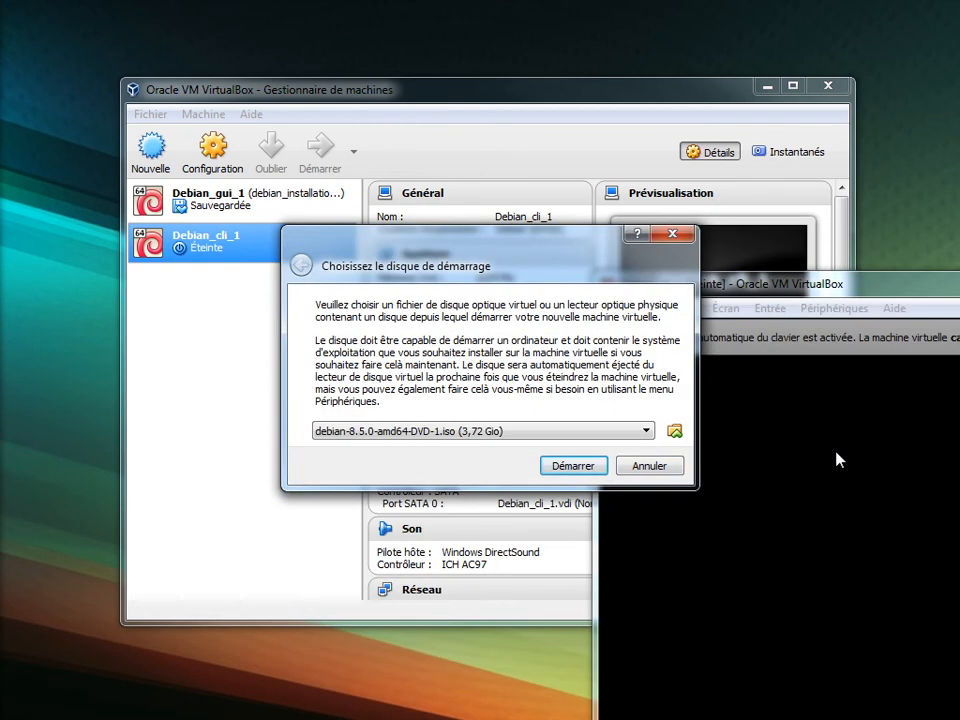
pyautogui.click(565, 527)
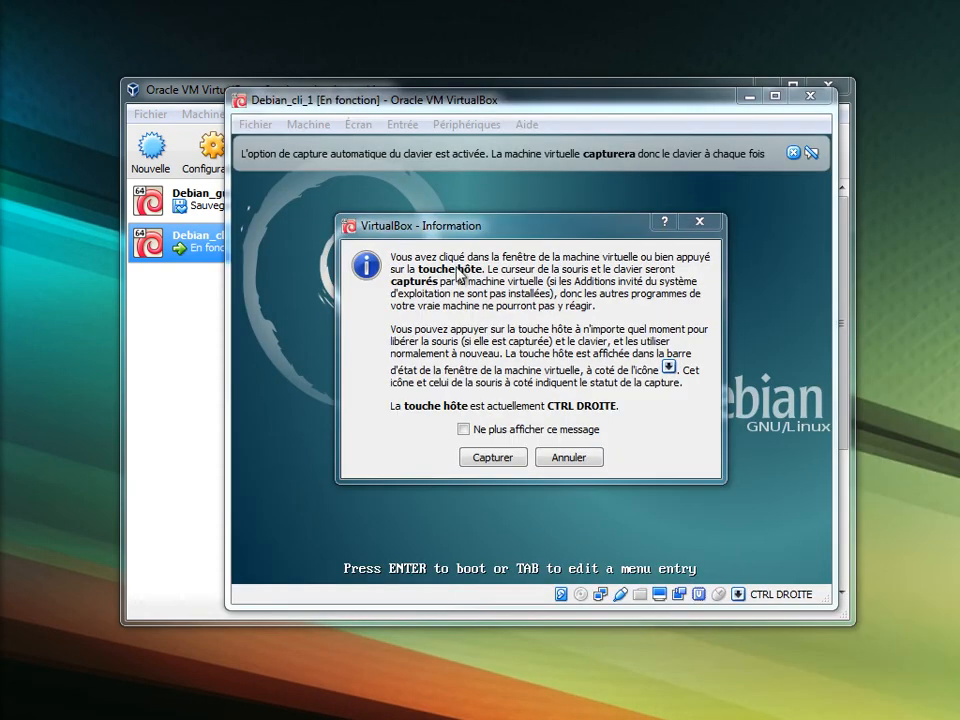
# Let the VM capture keyboard and mouse and boot the text-mode Install entry.
pyautogui.moveTo(470, 232); pyautogui.dragTo(444, 240)
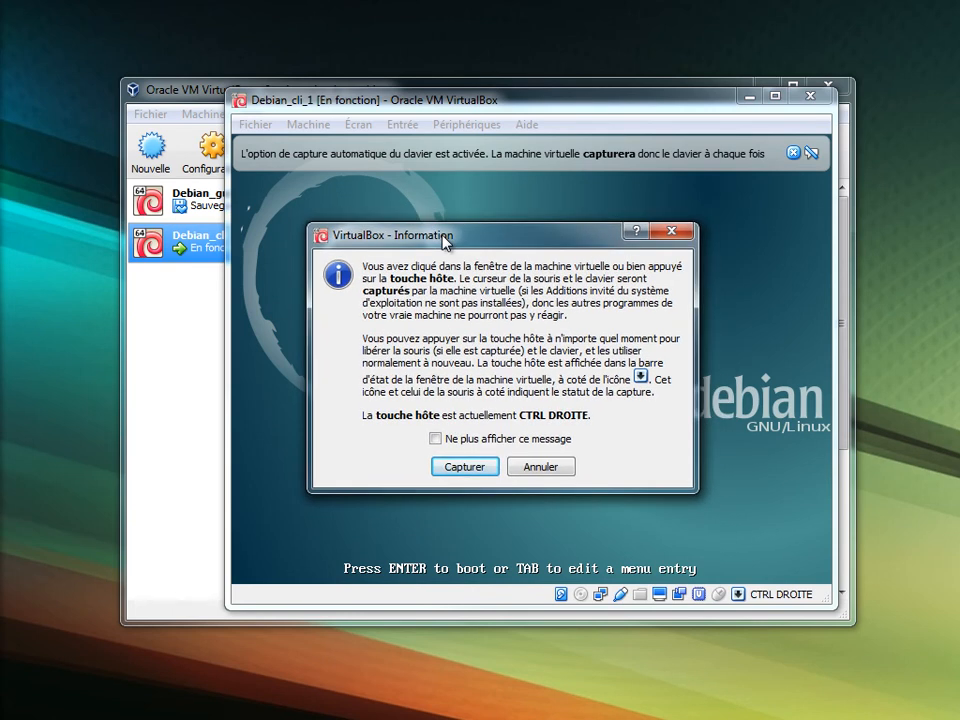
pyautogui.click(466, 467)
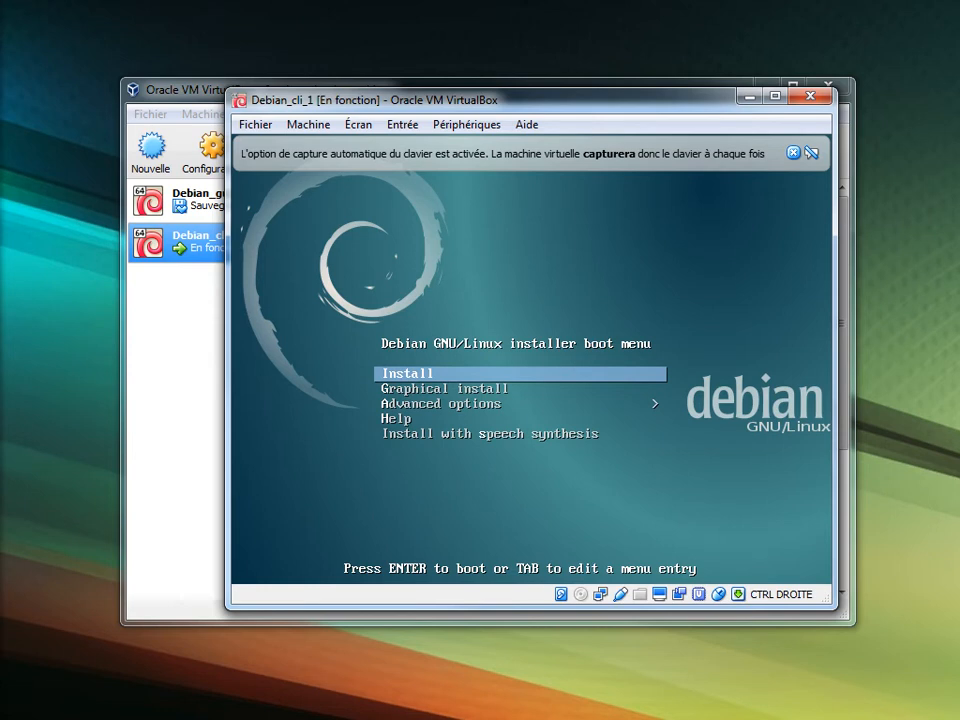
pyautogui.press('Return')
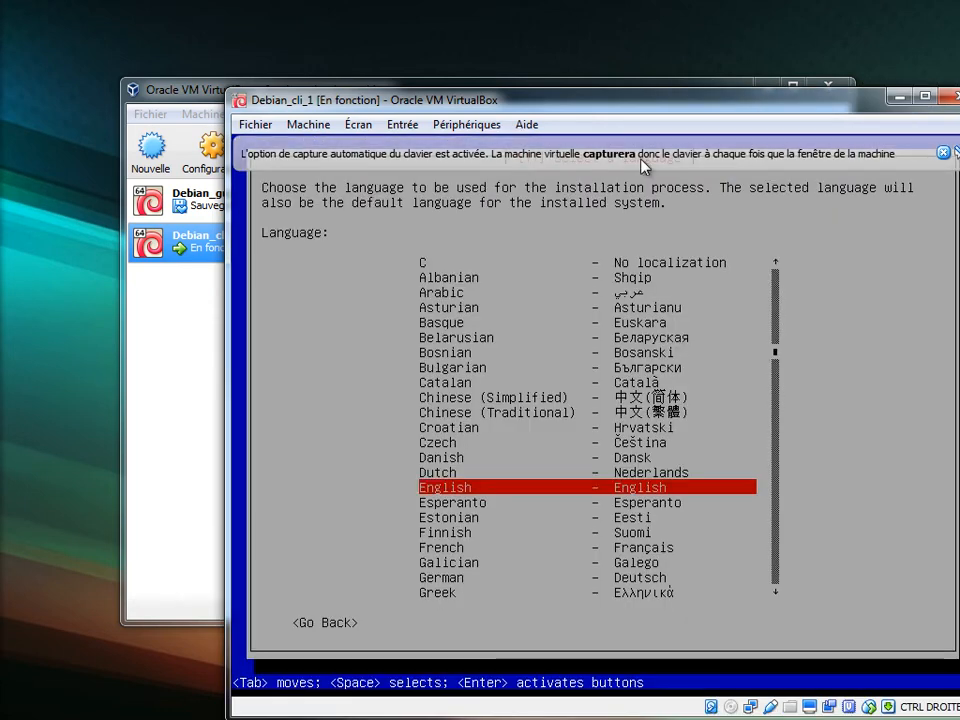
pyautogui.moveTo(637, 104); pyautogui.dragTo(515, 59)
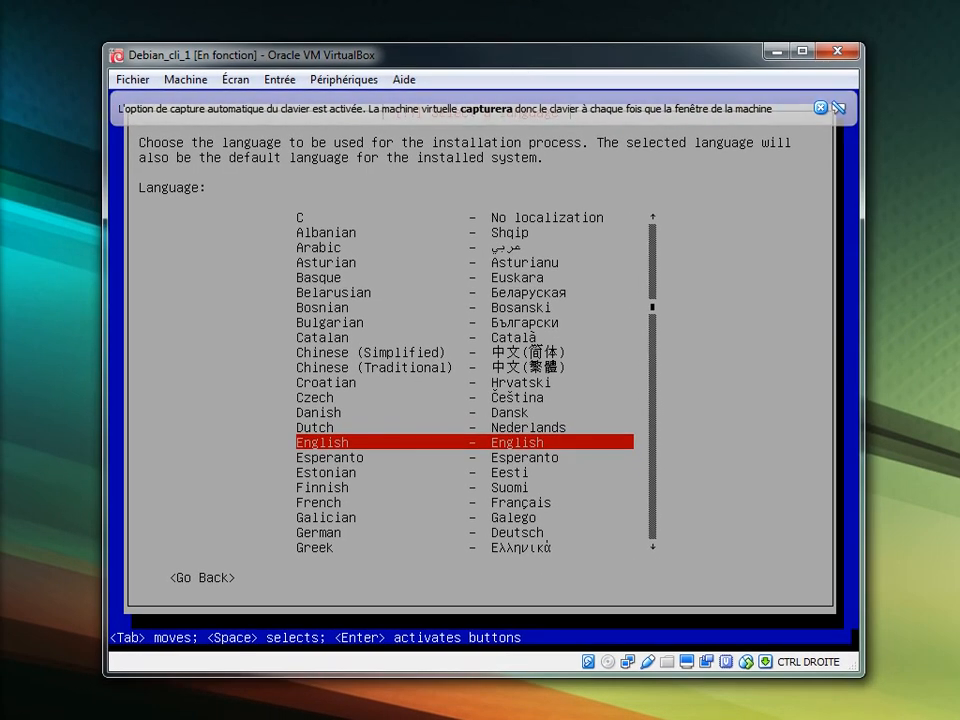
# Choose French as the installation language and accept France as the location.
pyautogui.press('Up')
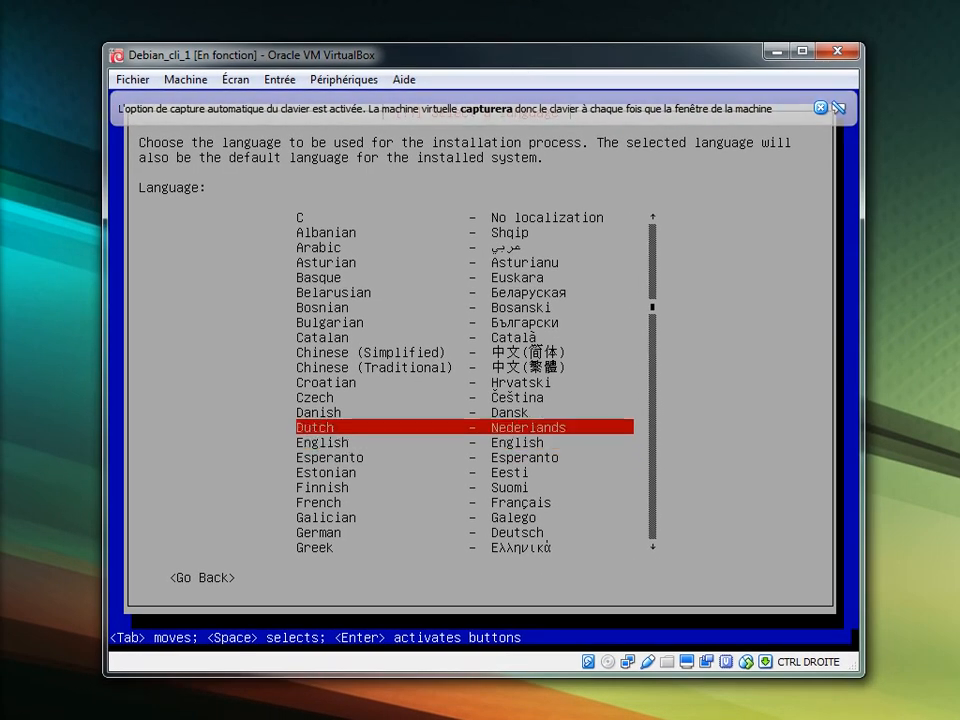
pyautogui.press('Down')
pyautogui.press('Down')
pyautogui.press('Down')
pyautogui.press('Down')
pyautogui.press('Down')
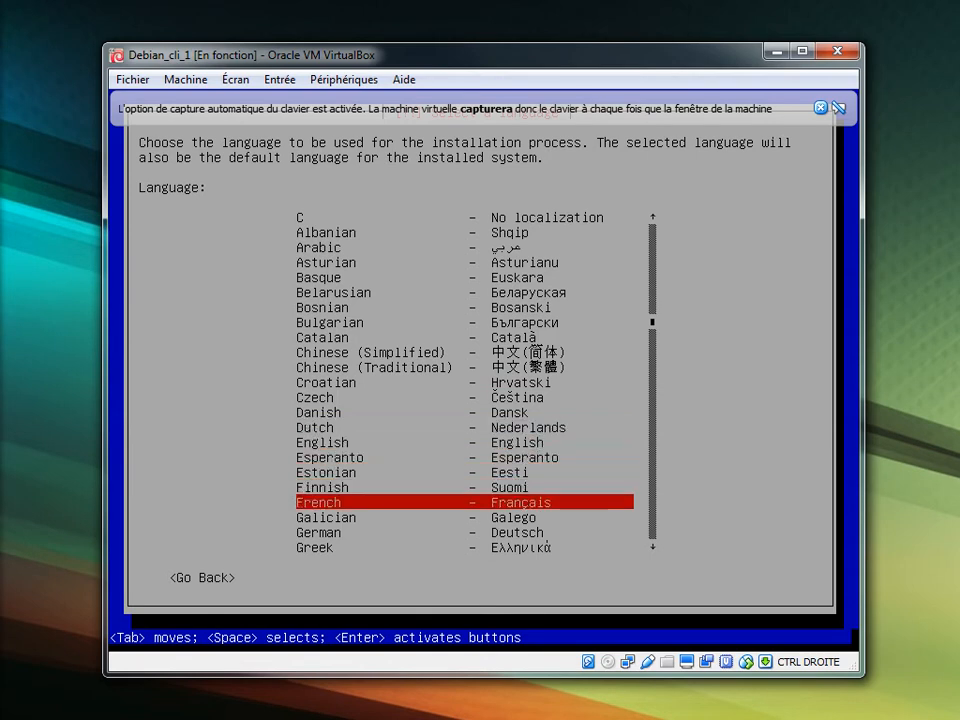
pyautogui.press('Return')
pyautogui.press('Return')
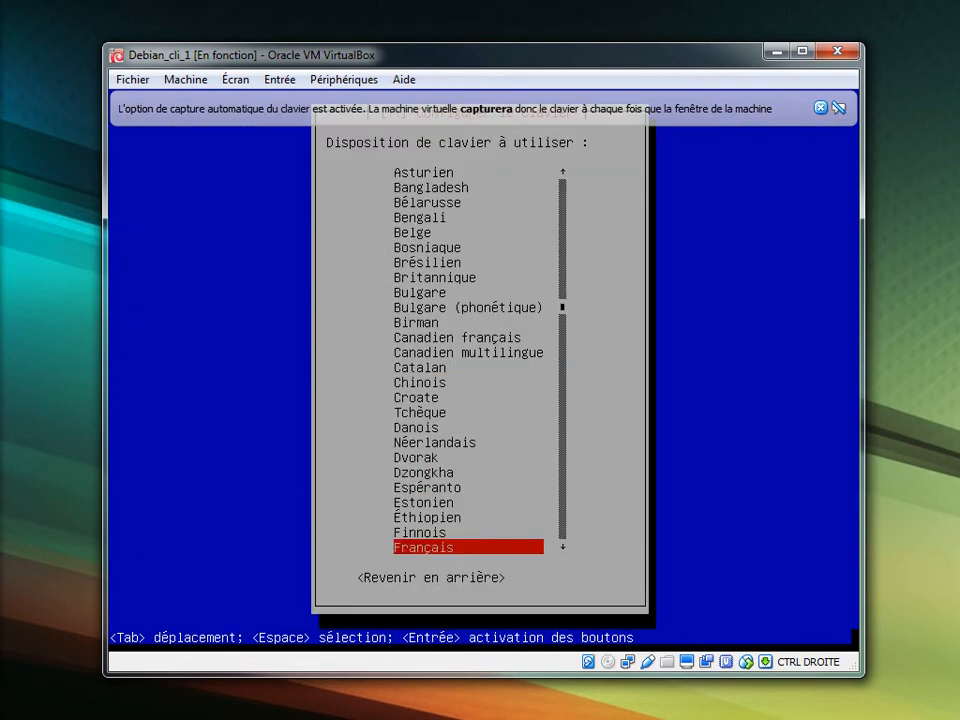
pyautogui.press('Return')
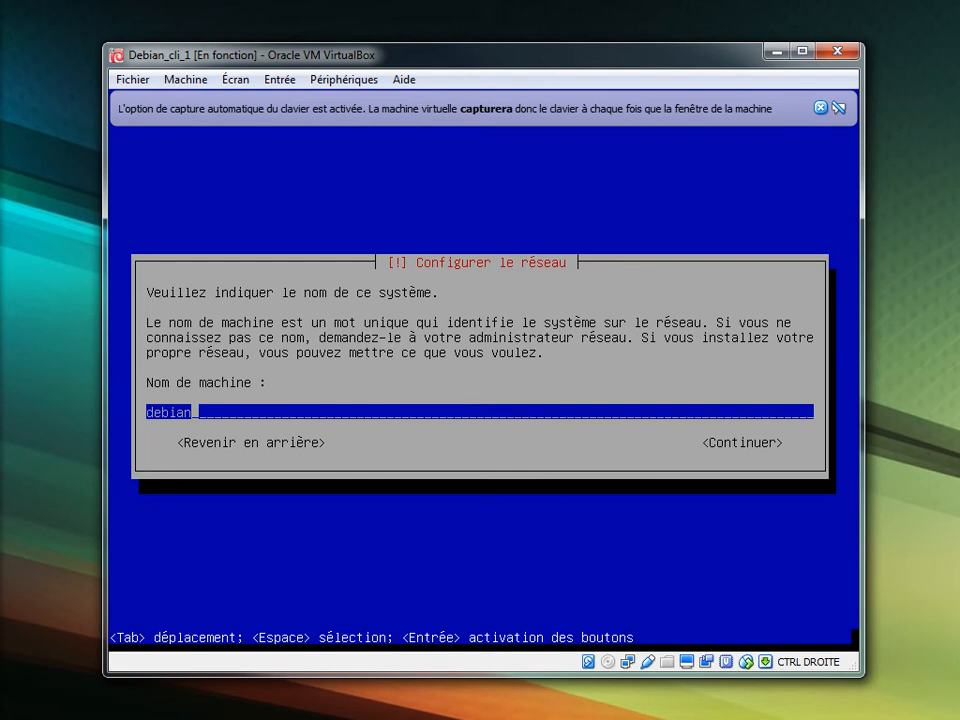
# Append ManuCli to make the hostname debianManuCli and continue.
pyautogui.write('ManuCli')
pyautogui.press('Tab')
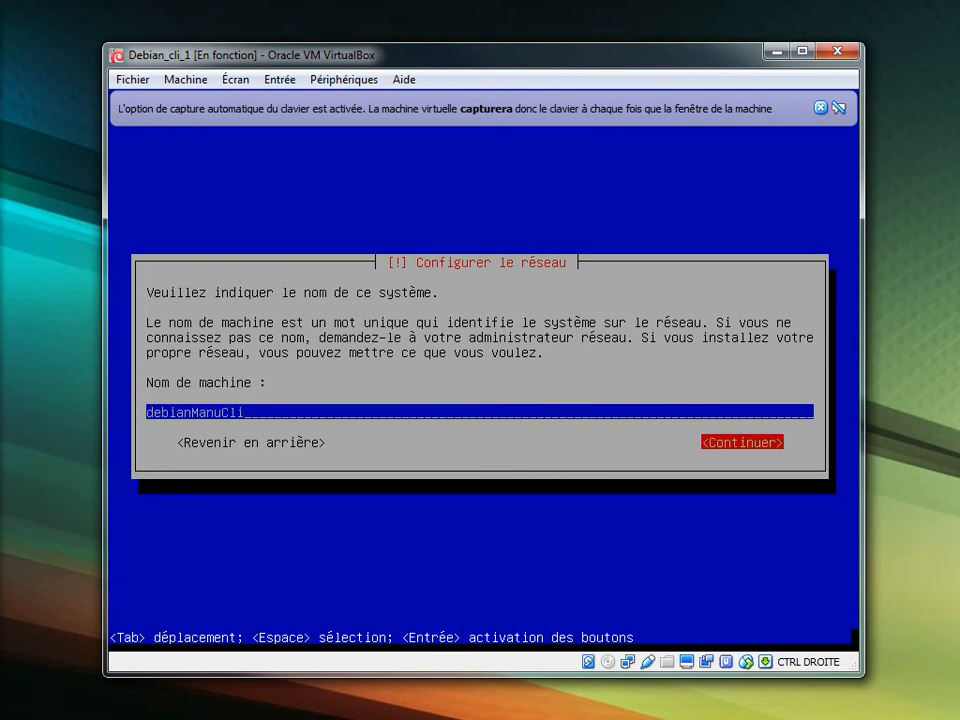
pyautogui.press('Return')
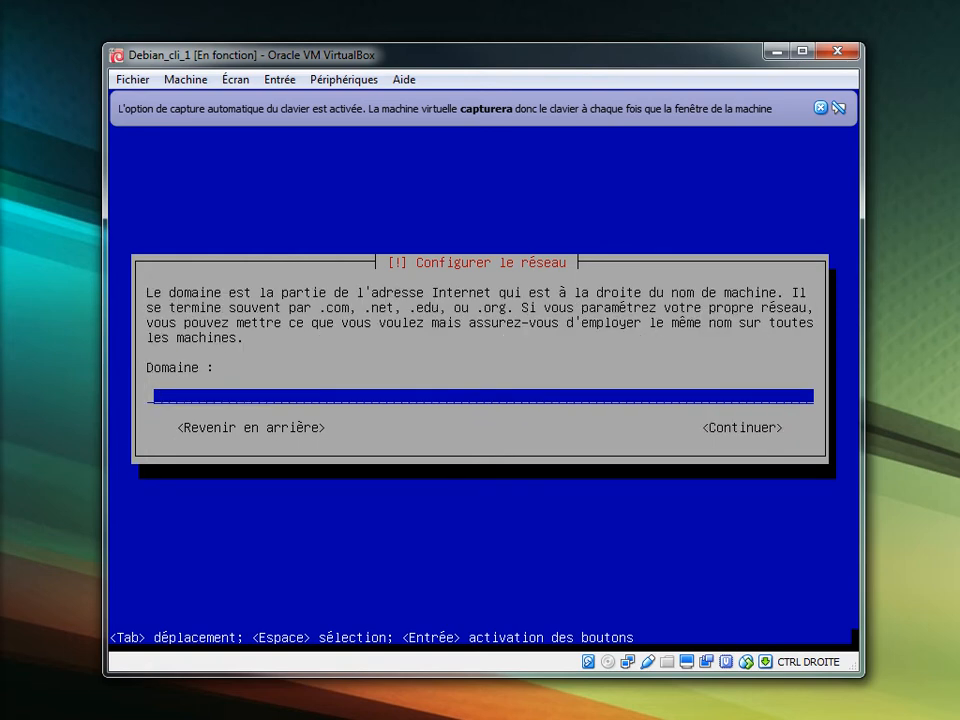
# Leave the network domain name empty and continue.
pyautogui.write('sio.laon')
pyautogui.press('BackSpace')
pyautogui.press('BackSpace')
pyautogui.press('BackSpace')
pyautogui.press('BackSpace')
pyautogui.press('BackSpace')
pyautogui.press('BackSpace')
pyautogui.press('BackSpace')
pyautogui.press('BackSpace')
pyautogui.press('Tab')
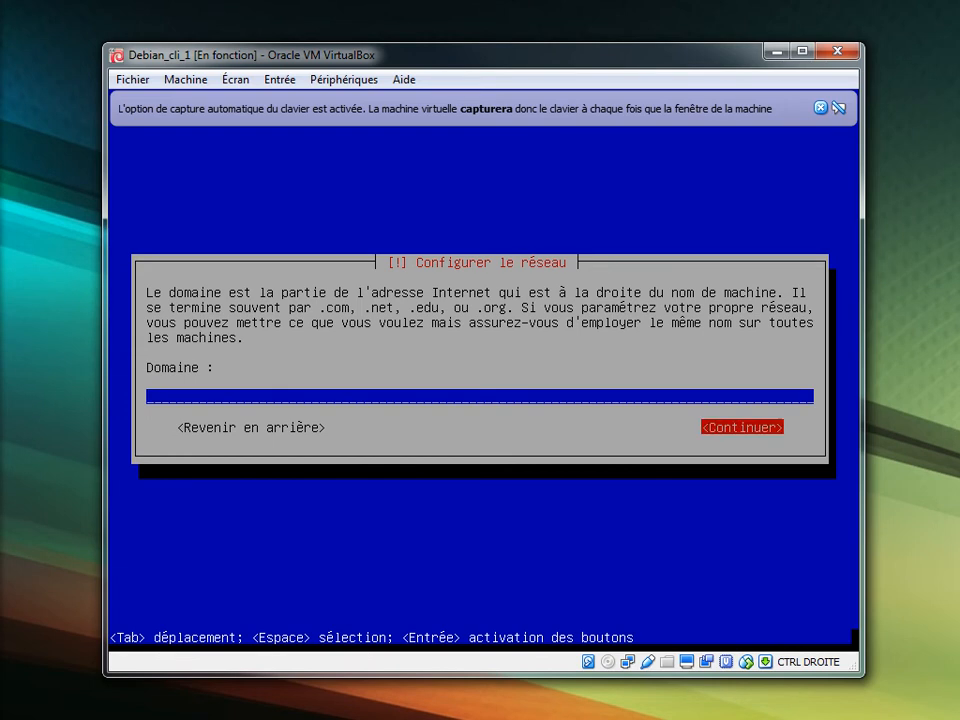
pyautogui.press('Return')
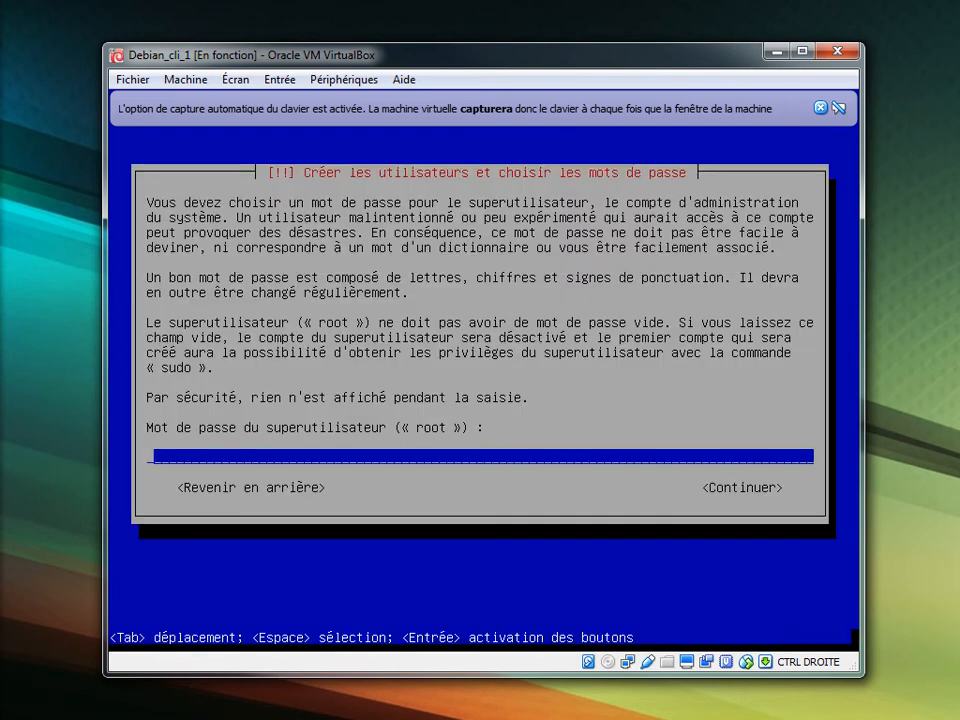
# Enter the root password and type it again to confirm.
pyautogui.write('****')
pyautogui.press('Tab')
pyautogui.press('Return')
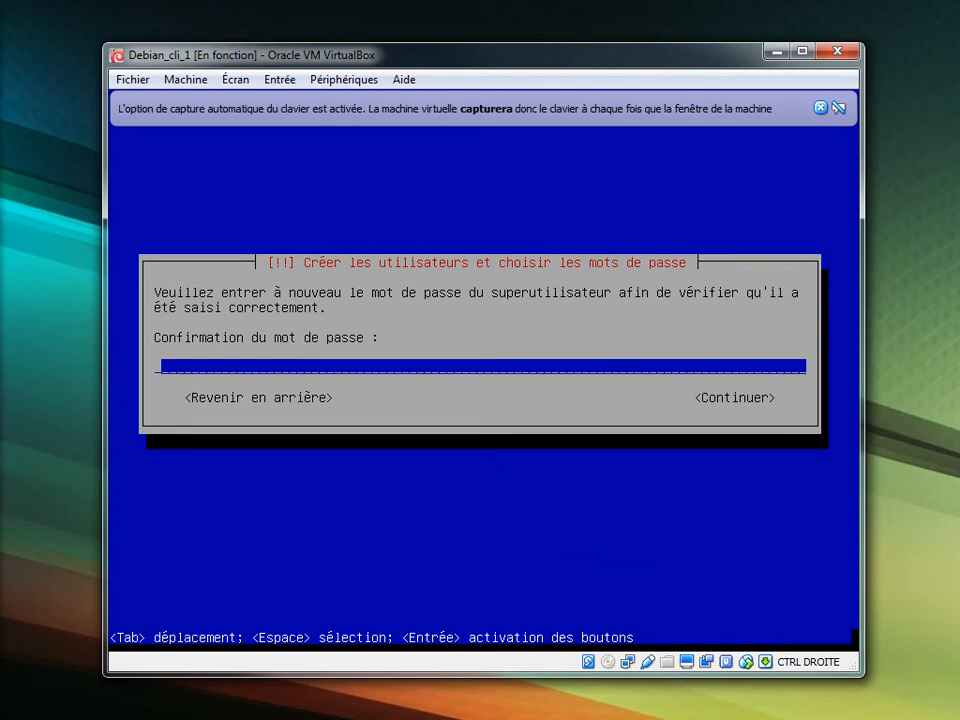
pyautogui.write('****')
pyautogui.press('Tab')
pyautogui.press('Return')
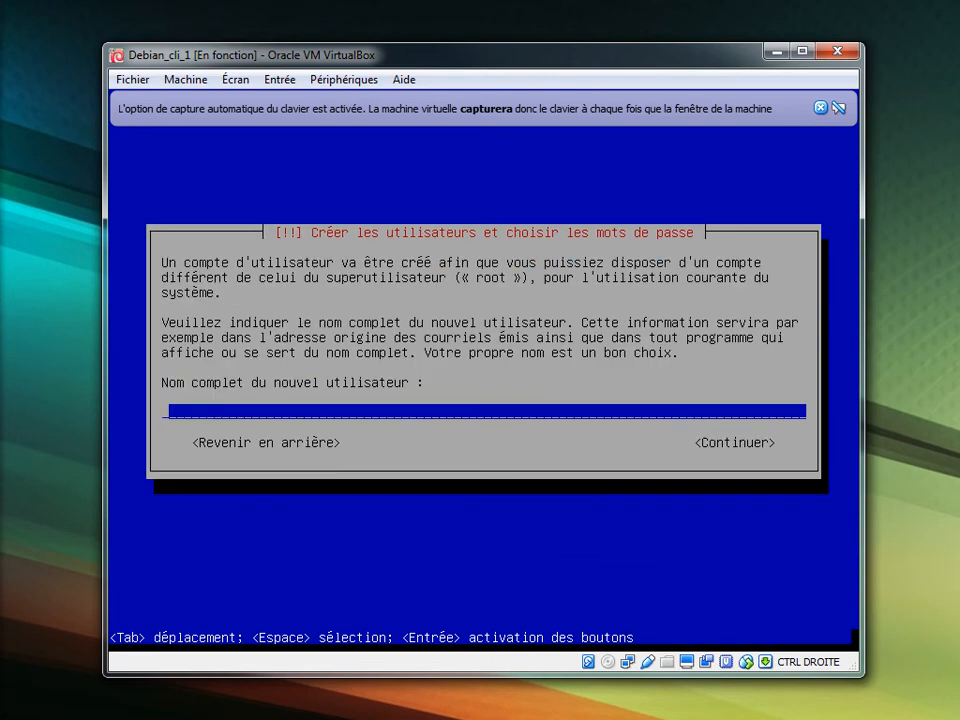
# Enter the new user's full name and accept the prefilled login.
pyautogui.write('manu')
pyautogui.press('Tab')
pyautogui.press('Return')
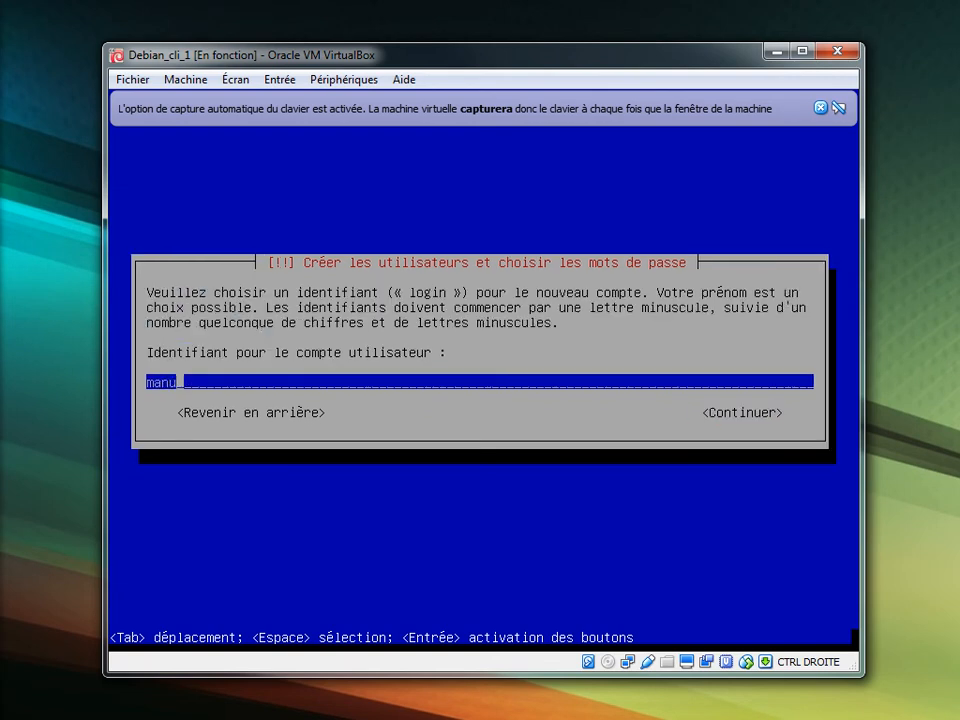
pyautogui.press('Tab')
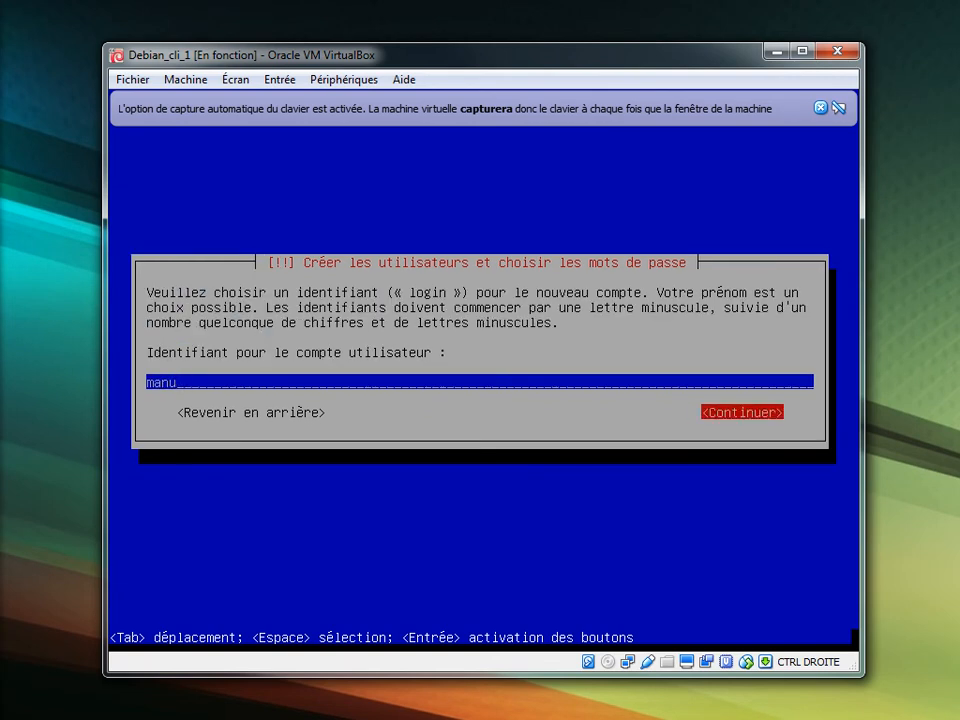
pyautogui.press('Return')
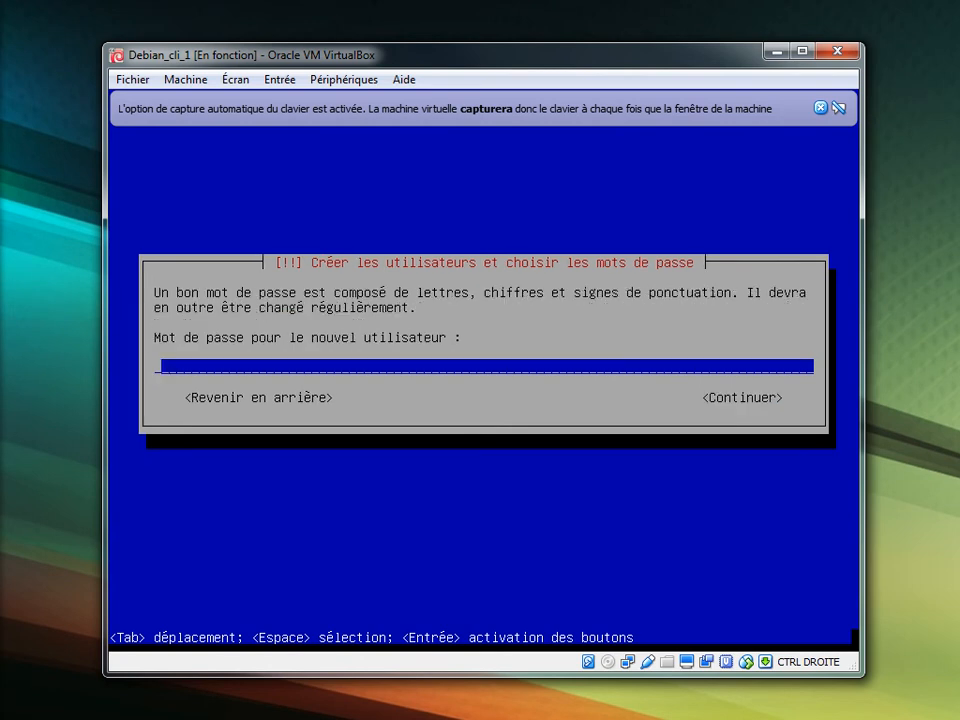
# Type the new user's password, then retype it in the confirmation field.
pyautogui.write('****')
pyautogui.press('Tab')
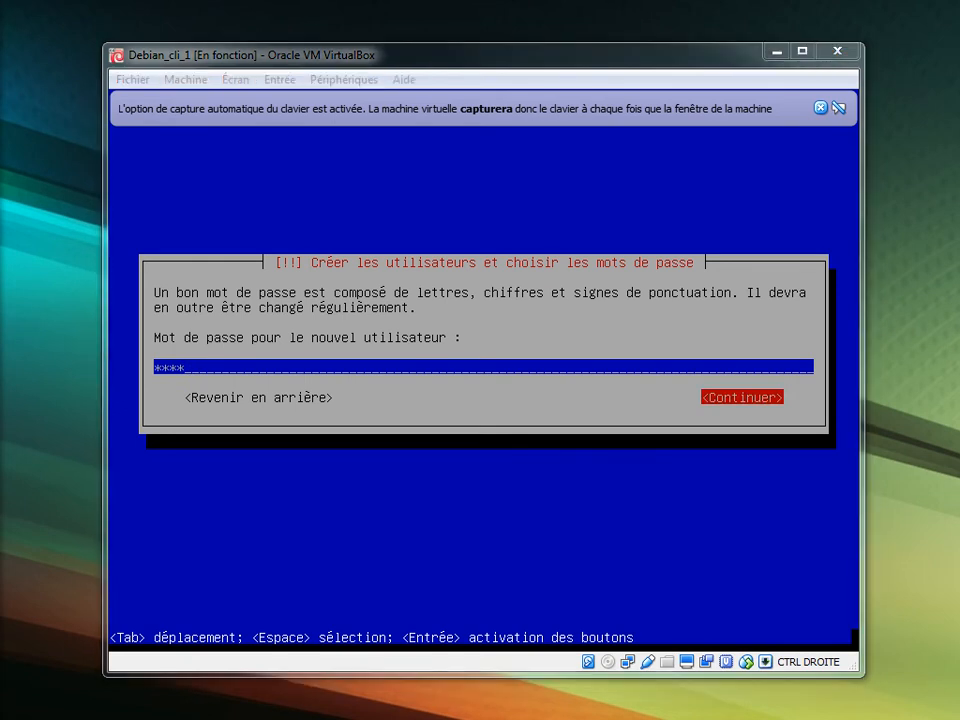
pyautogui.hotkey('alt', 'Tab')
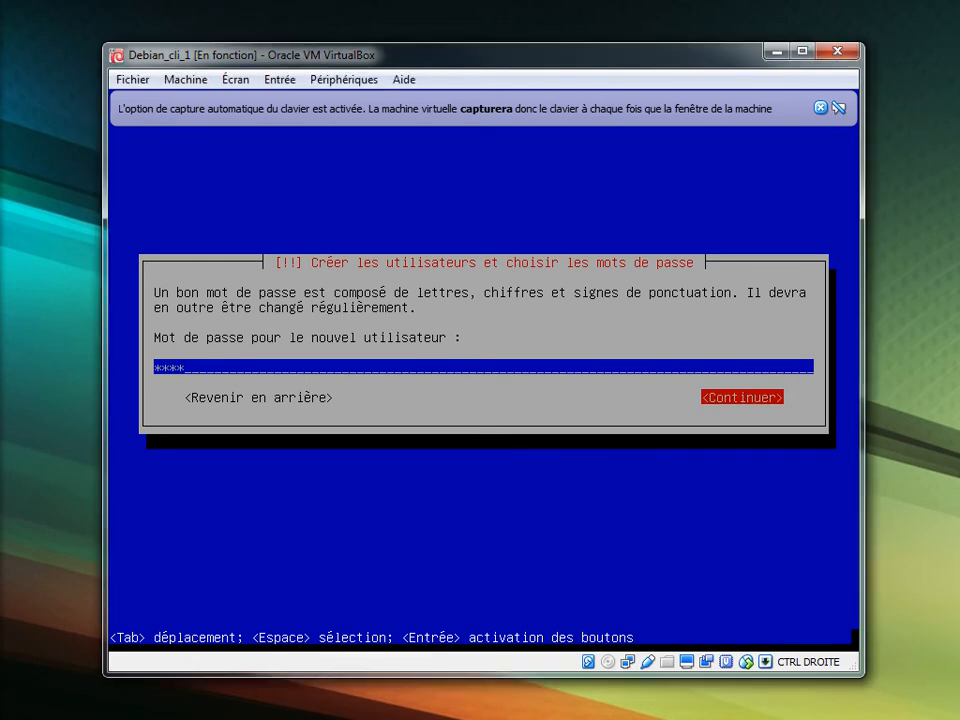
pyautogui.press('Return')
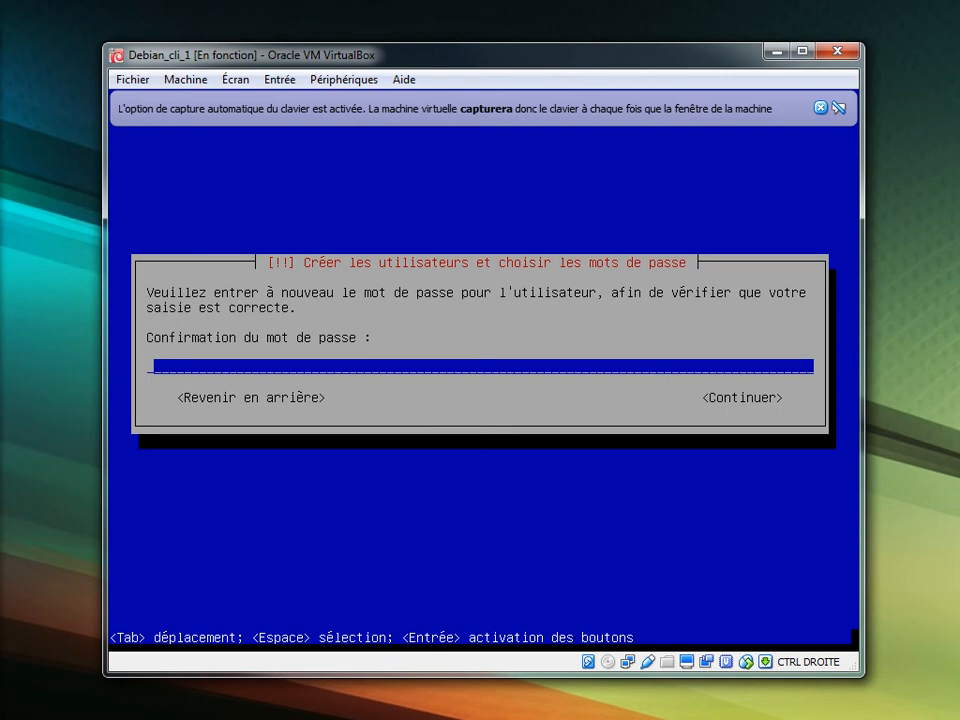
pyautogui.write('****')
pyautogui.press('Return')
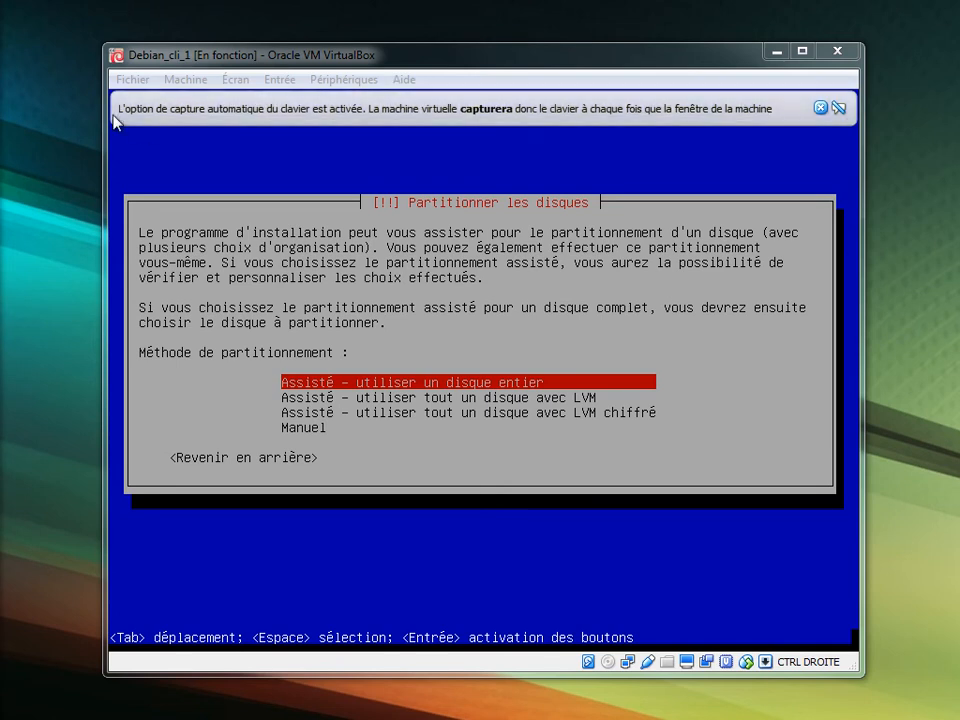
# Guided-partition the 15.4 GB disk with the 'Tout dans une seule partition' scheme.
pyautogui.click(480, 330)
pyautogui.press('Return')
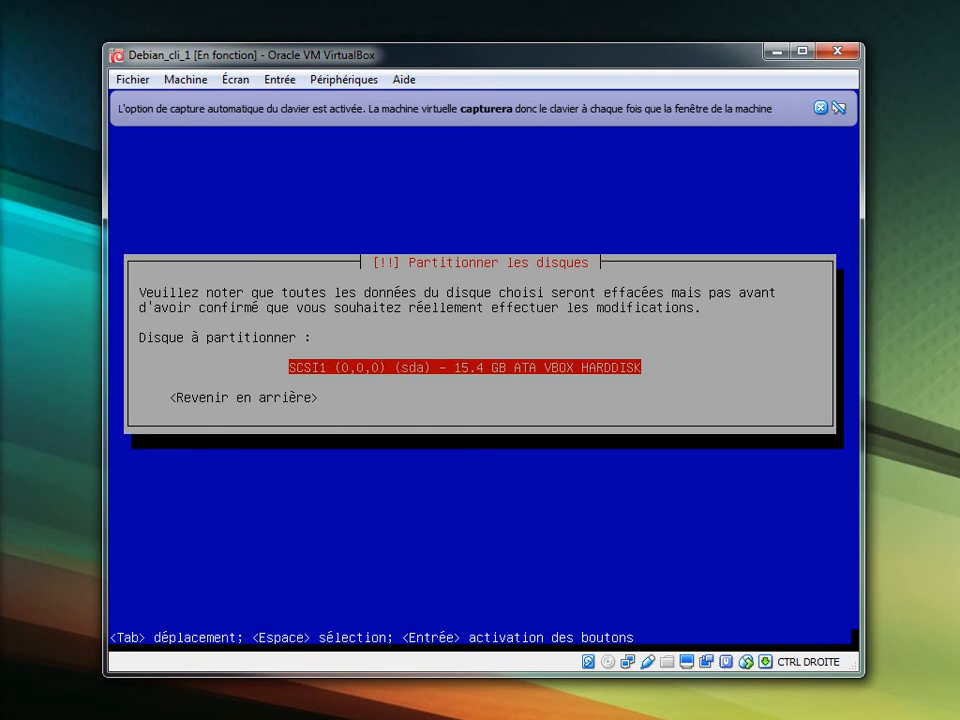
pyautogui.press('Return')
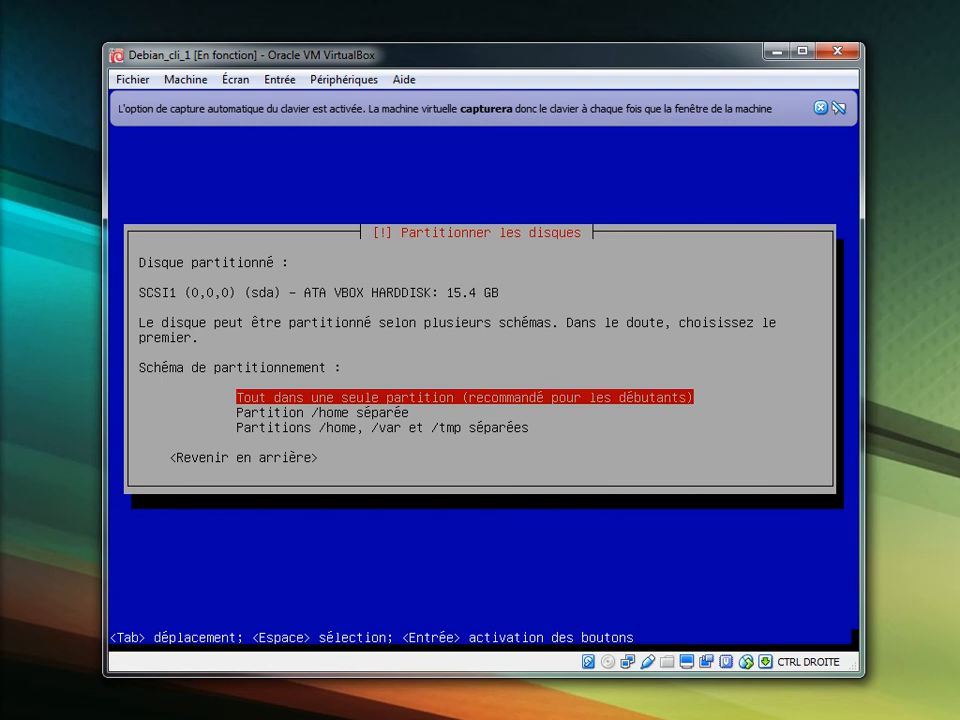
pyautogui.press('Down')
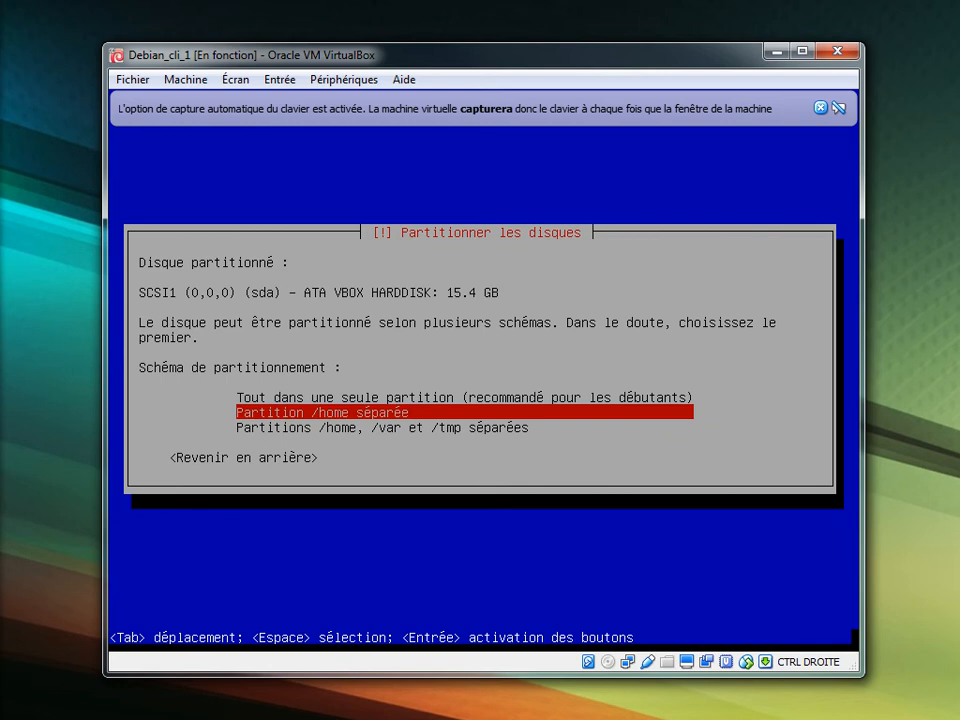
pyautogui.press('Down')
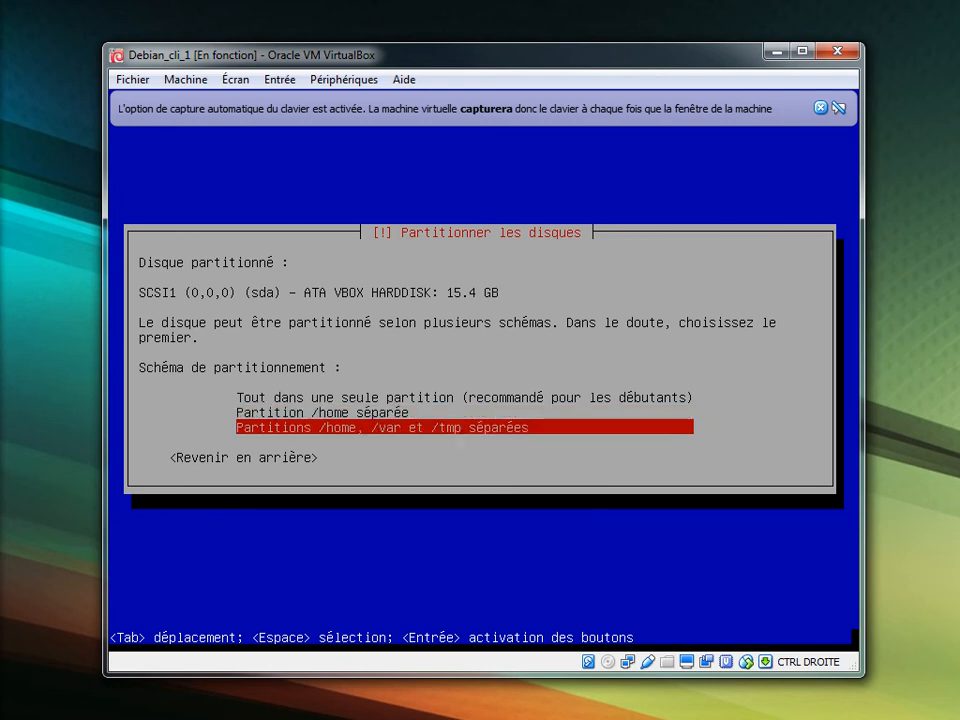
pyautogui.press('Up')
pyautogui.press('Up')
pyautogui.press('Return')
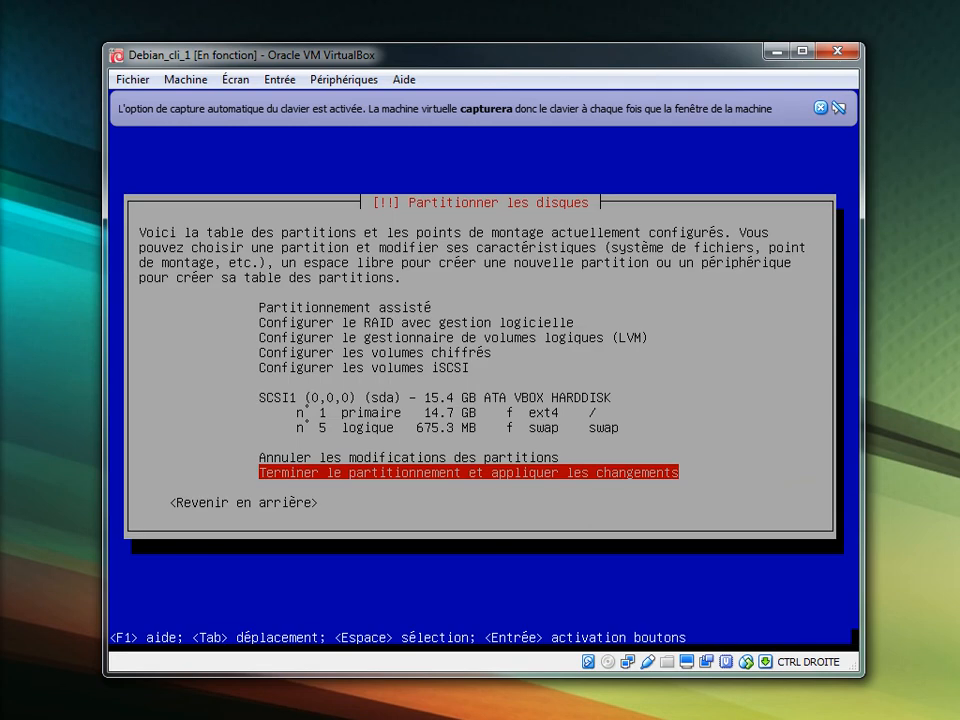
# Finish partitioning and answer Oui to write the changes to the disk.
pyautogui.press('Return')
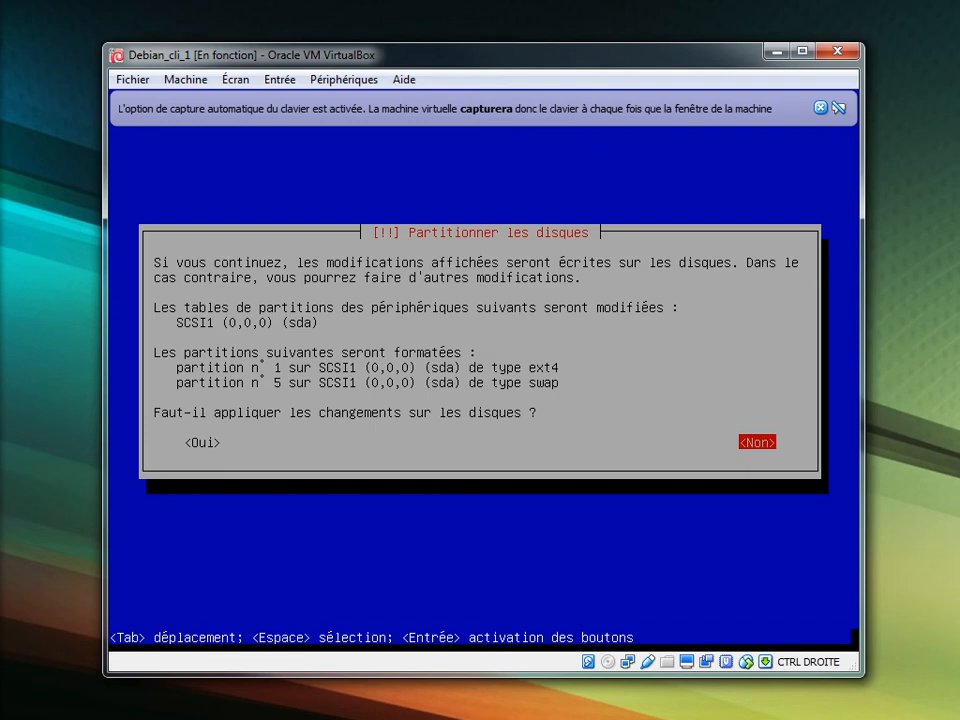
pyautogui.press('Tab')
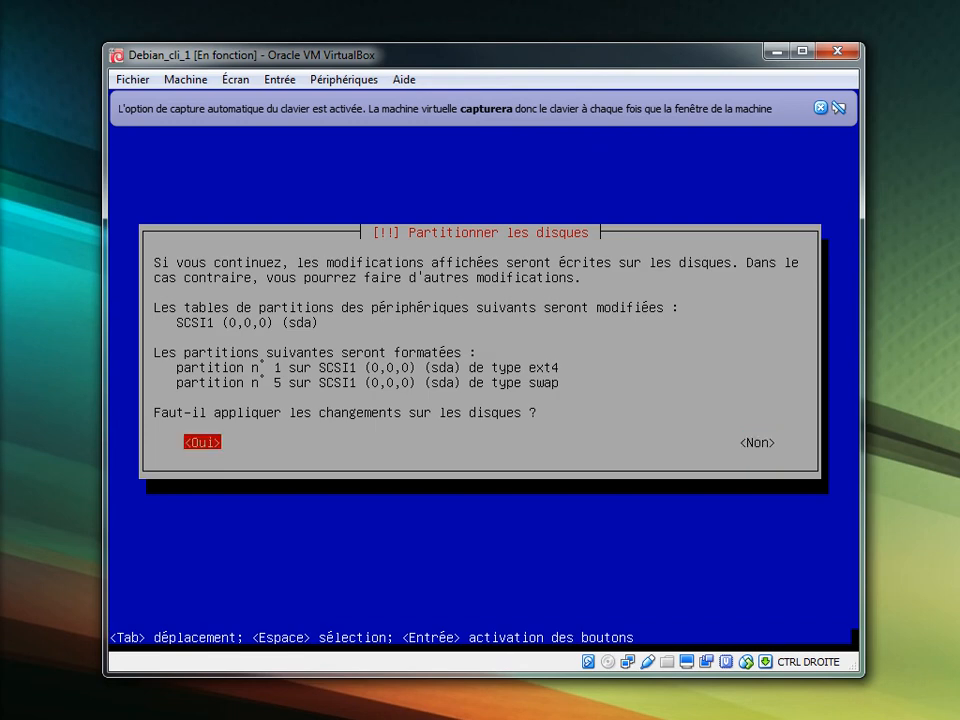
pyautogui.press('Return')
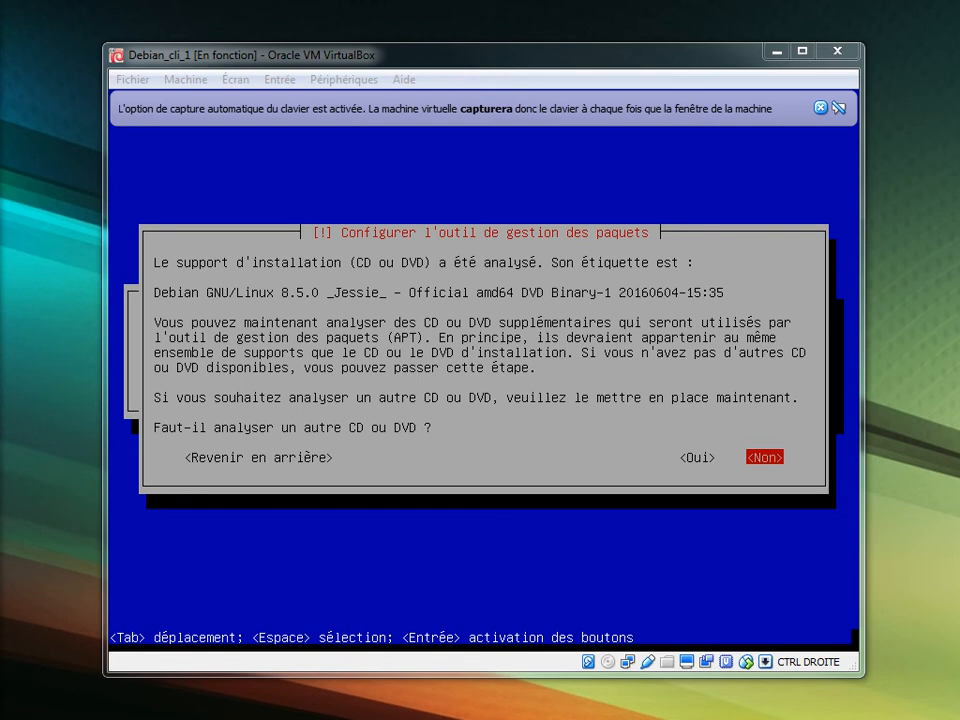
# Check the optical drive under Devices, then decline another disc scan and a network mirror.
pyautogui.click(358, 84)
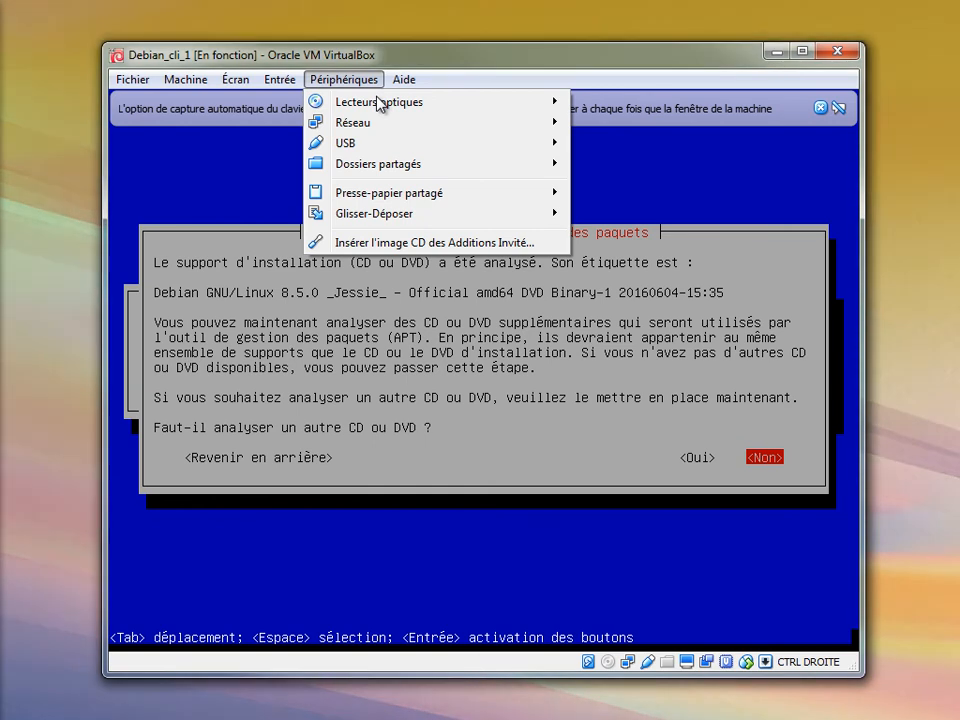
pyautogui.moveTo(476, 106)
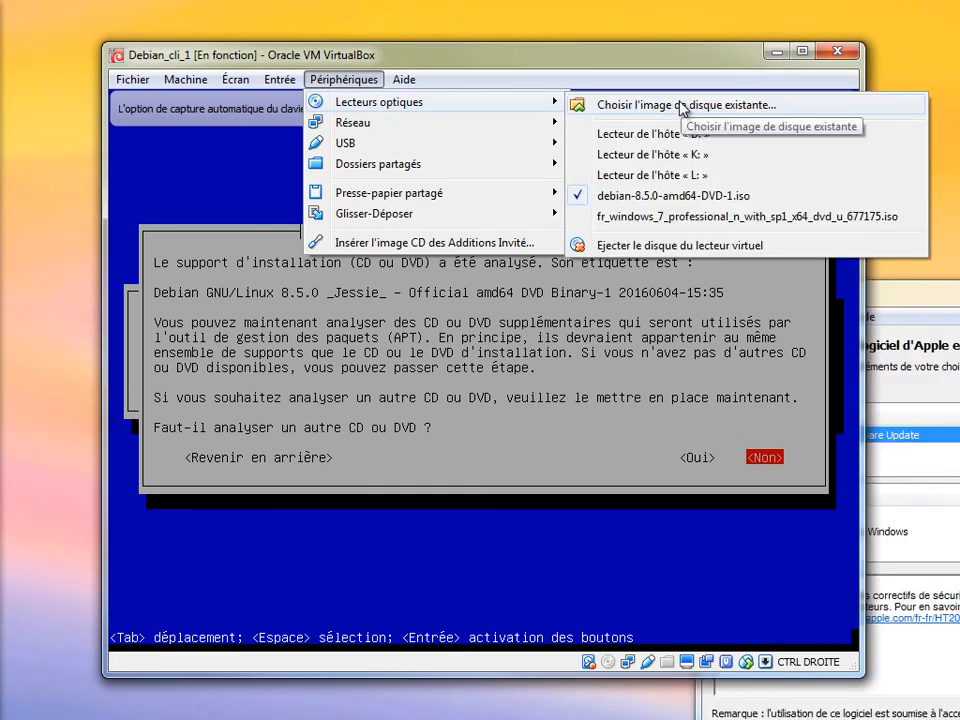
pyautogui.click(683, 105)
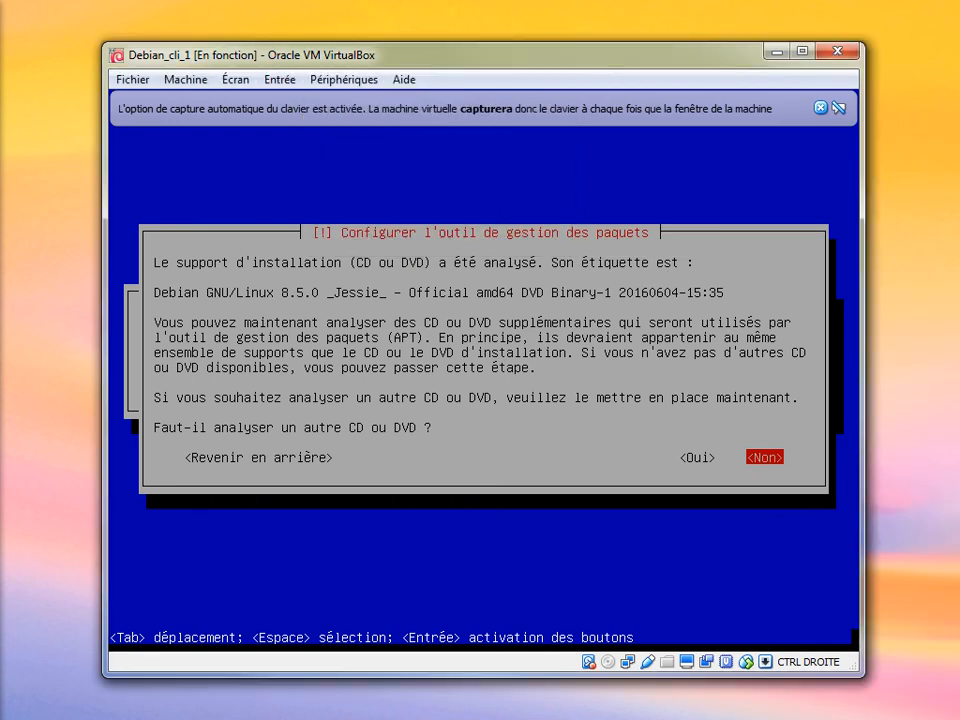
pyautogui.press('Return')
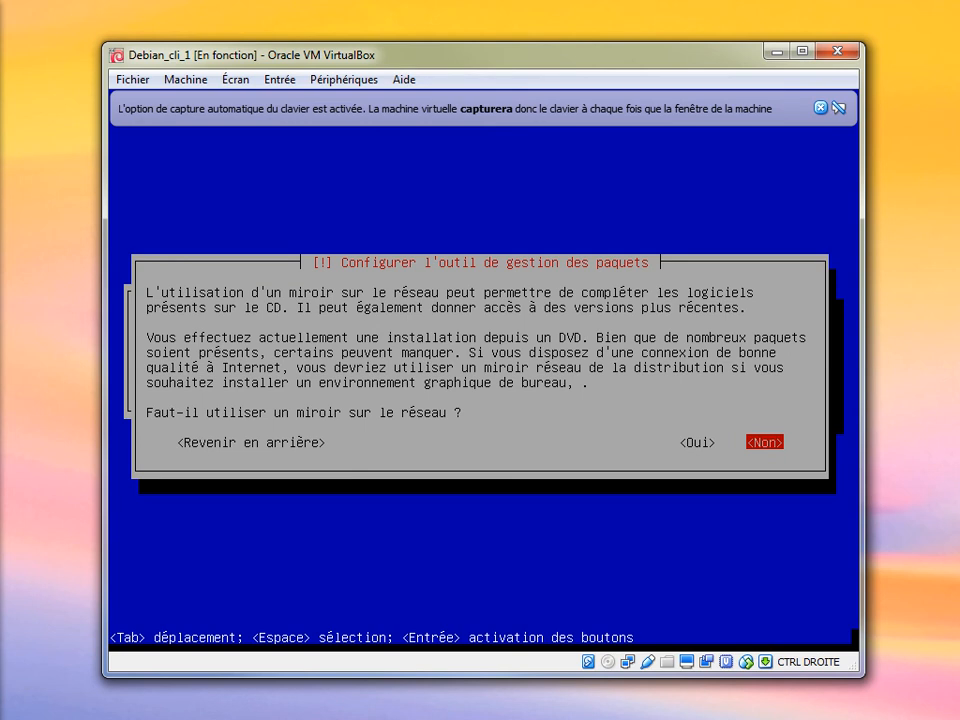
pyautogui.press('Return')
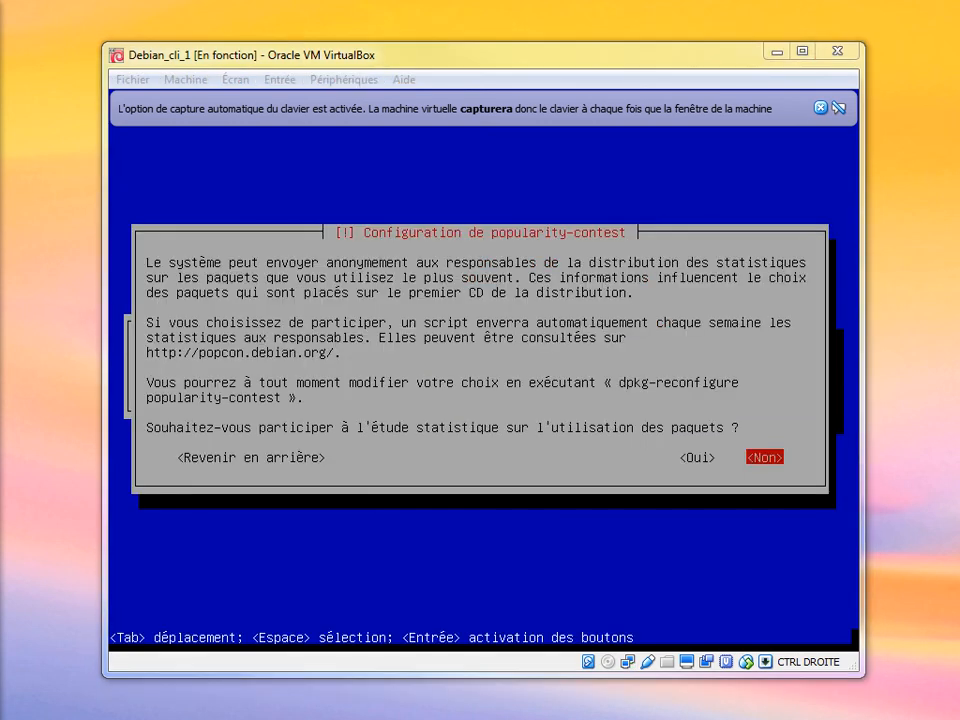
# Answer Non to the package popularity survey.
pyautogui.click(484, 388)
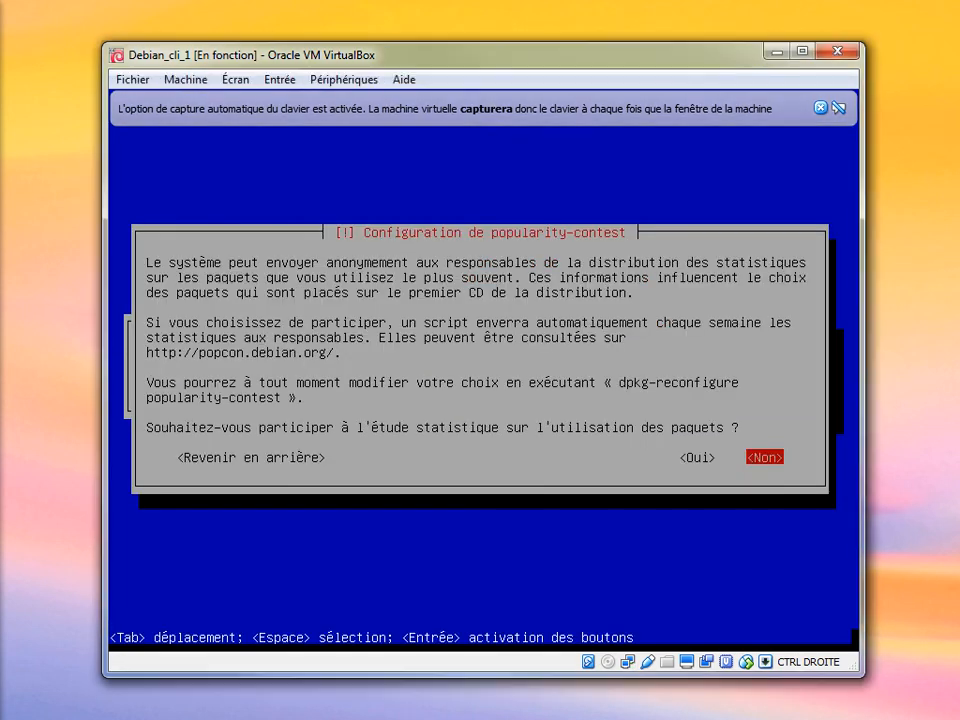
pyautogui.press('Left')
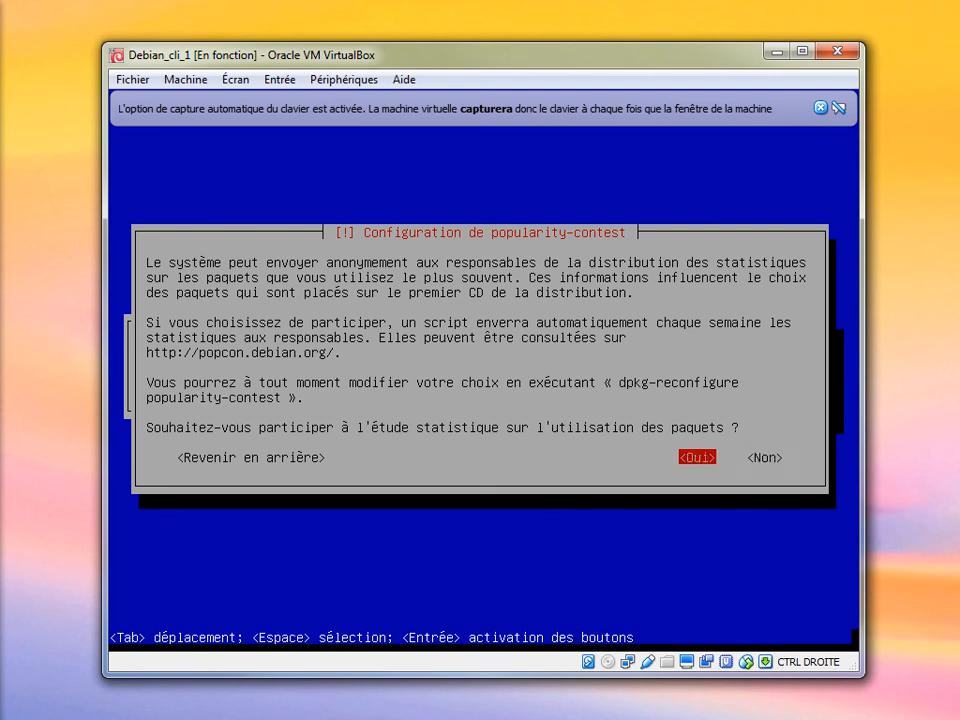
pyautogui.press('Right')
pyautogui.press('Return')
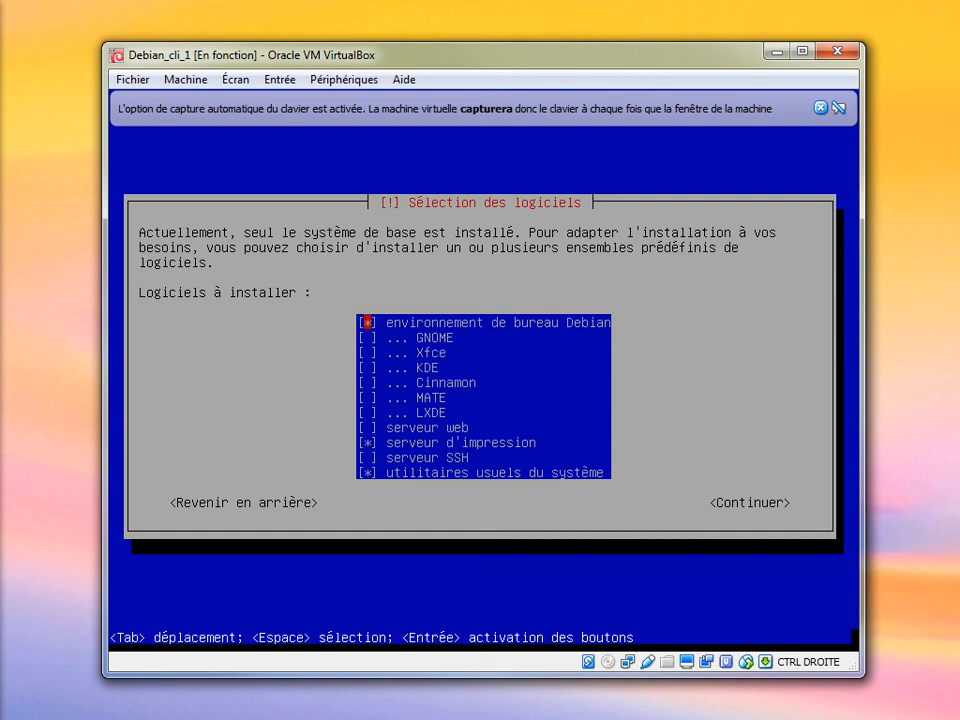
# Untick the Debian desktop and print server, keeping only standard system utilities, and continue.
pyautogui.press('space')
pyautogui.press('Down')
pyautogui.press('Down')
pyautogui.press('Down')
pyautogui.press('Down')
pyautogui.press('Down')
pyautogui.press('Down')
pyautogui.press('Down')
pyautogui.press('Down')
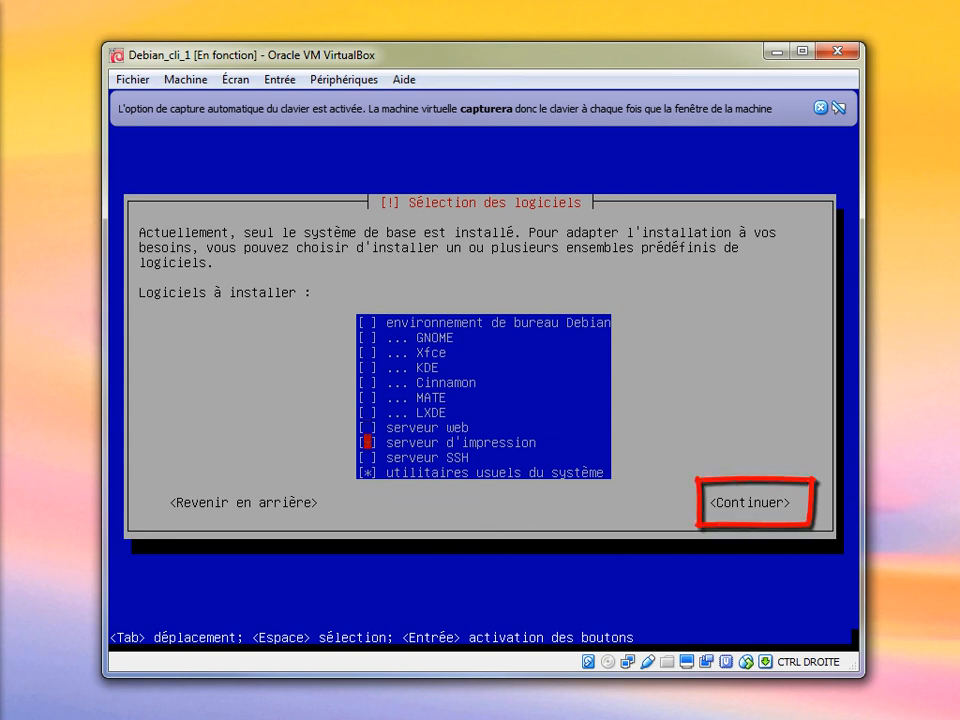
pyautogui.press('space')
pyautogui.press('Down')
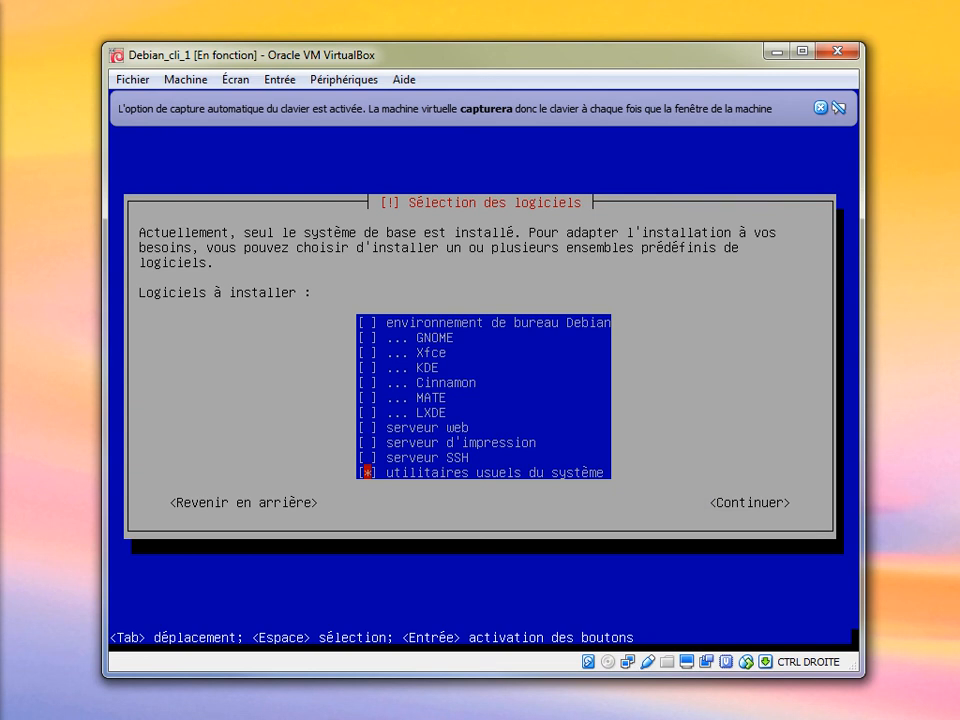
pyautogui.press('Return')
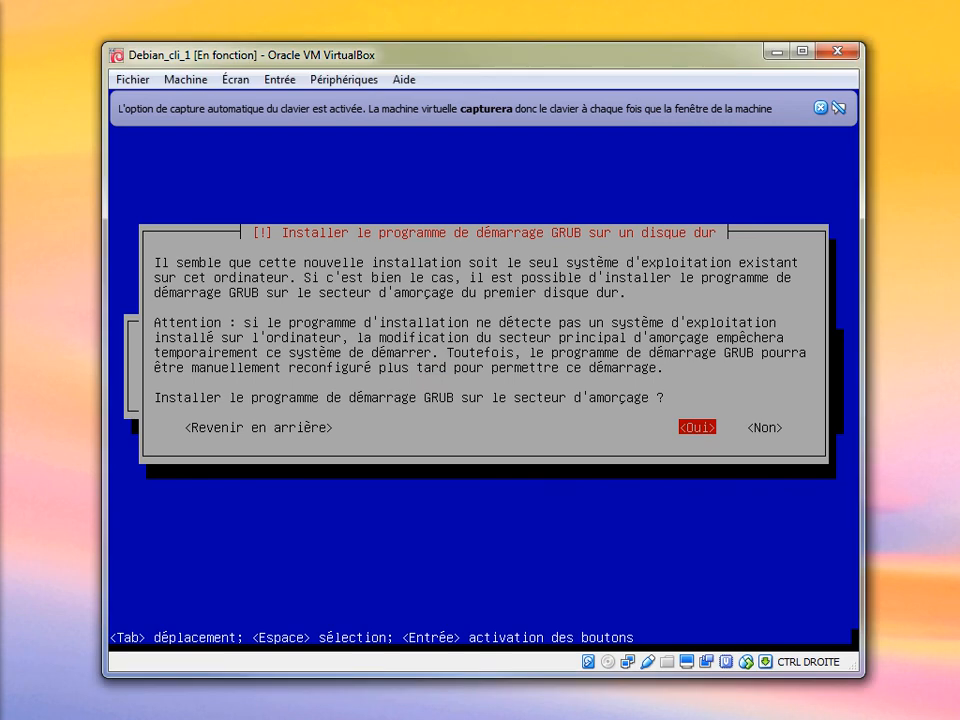
# Install GRUB on /dev/sda and finish the installation so the VM reboots.
pyautogui.press('Return')
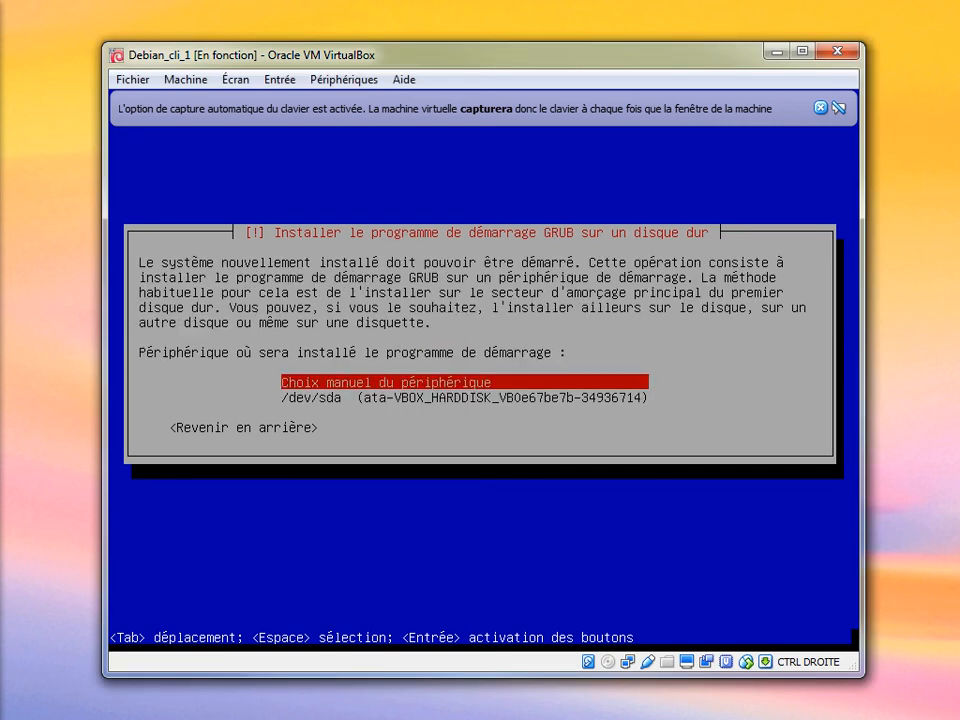
pyautogui.press('Down')
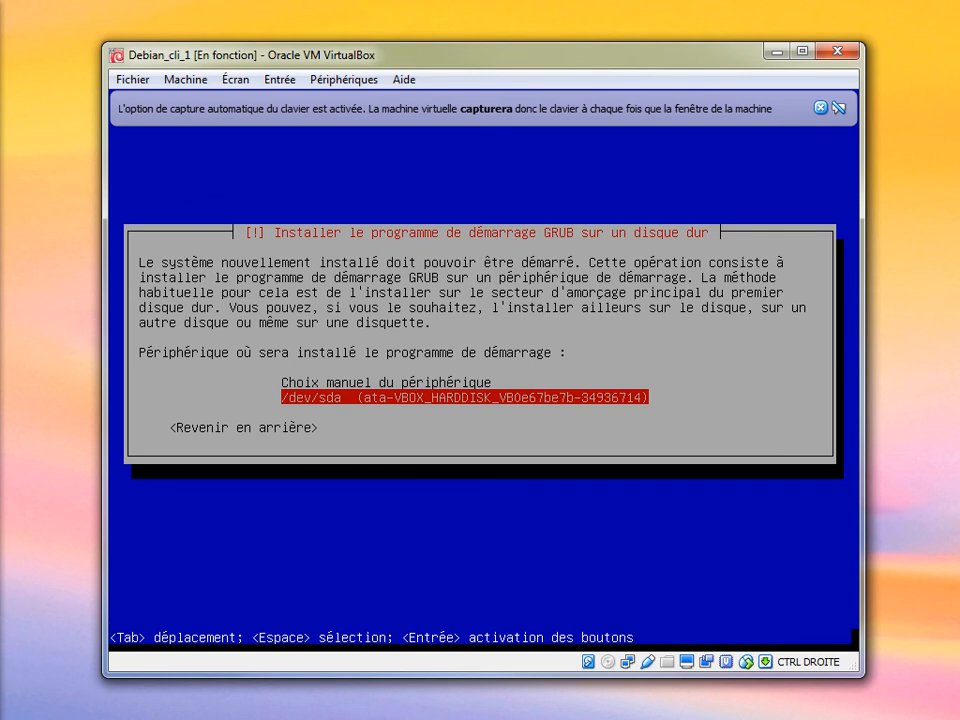
pyautogui.press('Return')
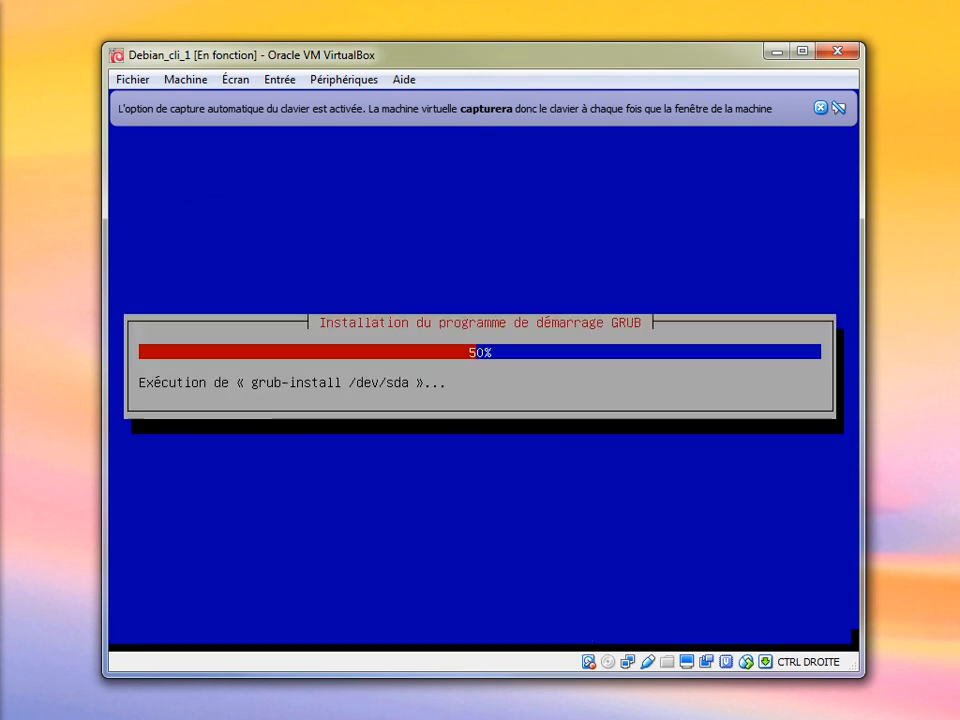
pyautogui.press('Return')
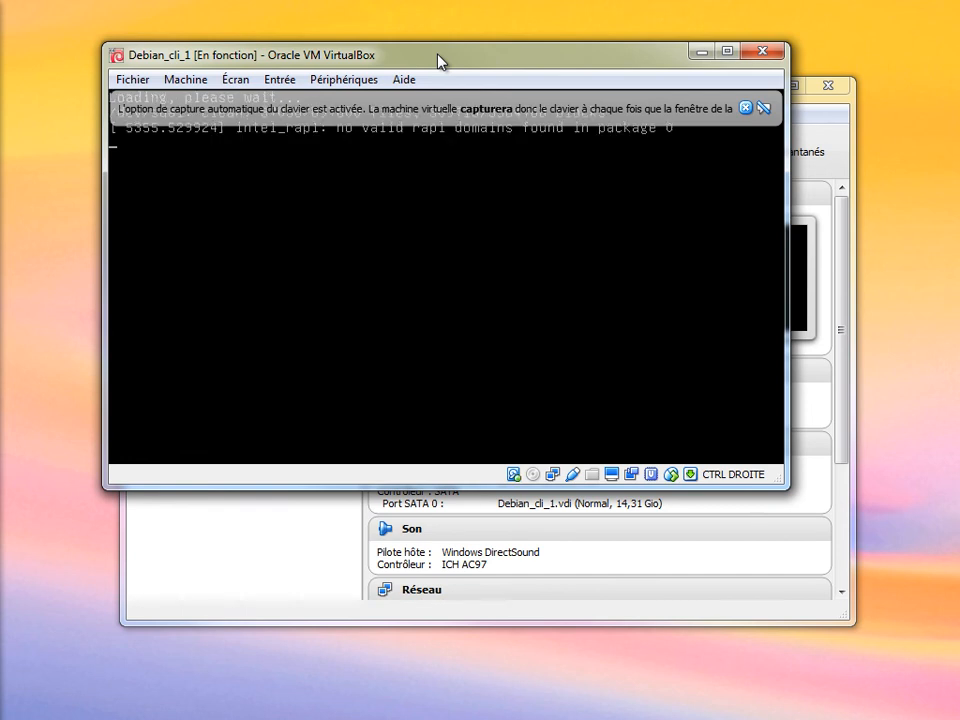
# Drag the VM window aside and open the Machine menu.
pyautogui.moveTo(437, 62); pyautogui.dragTo(467, 150)
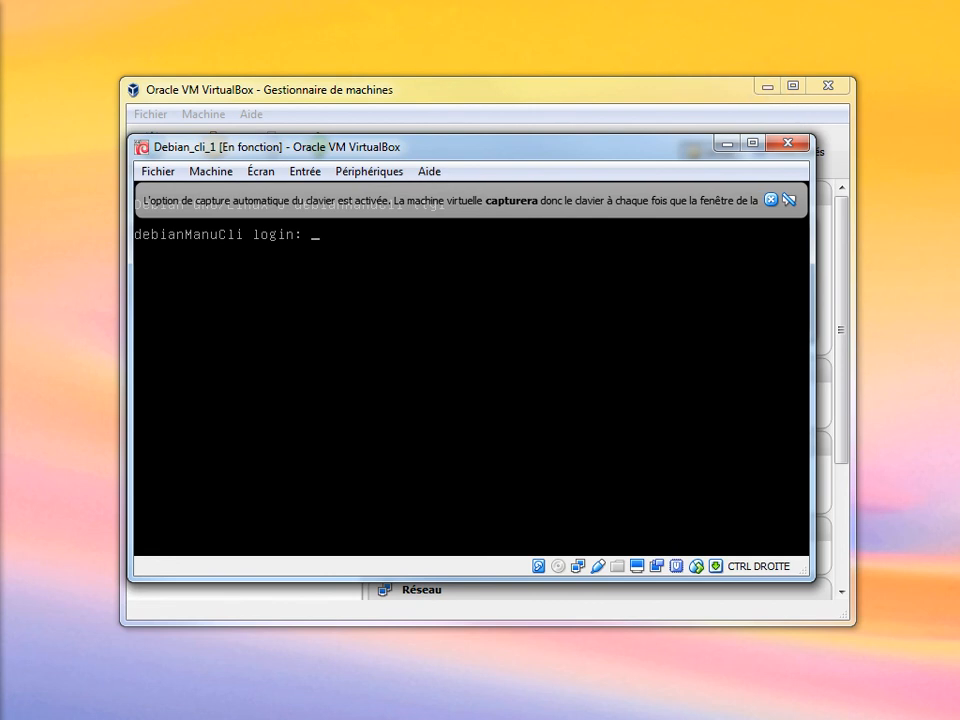
pyautogui.click(222, 172)
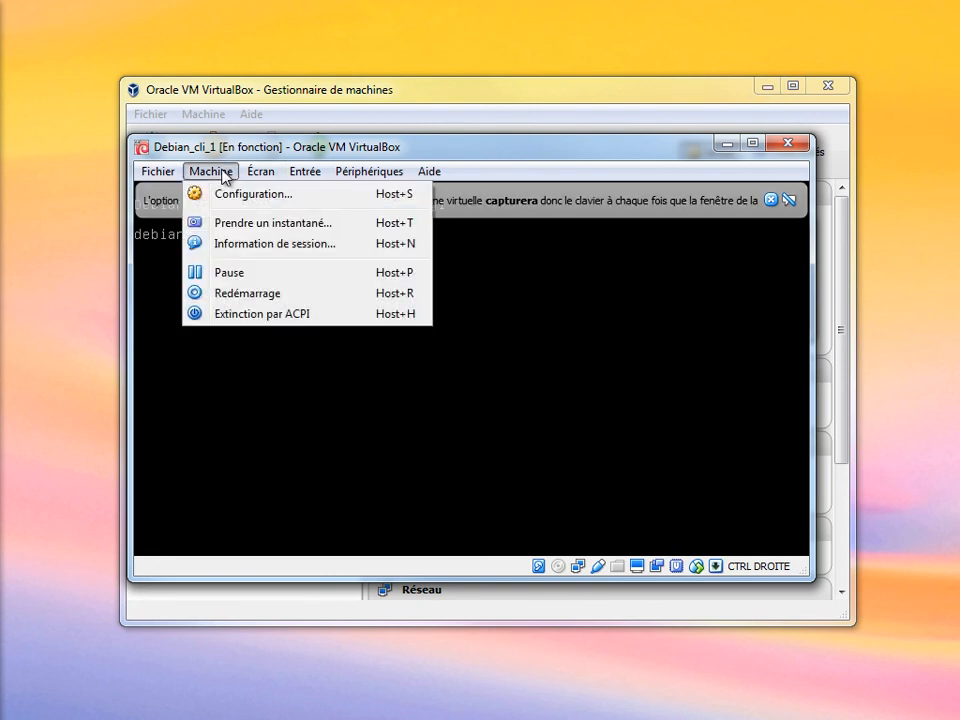
# Take a snapshot of Debian_cli_1 named installation_basique_ok.
pyautogui.click(242, 224)
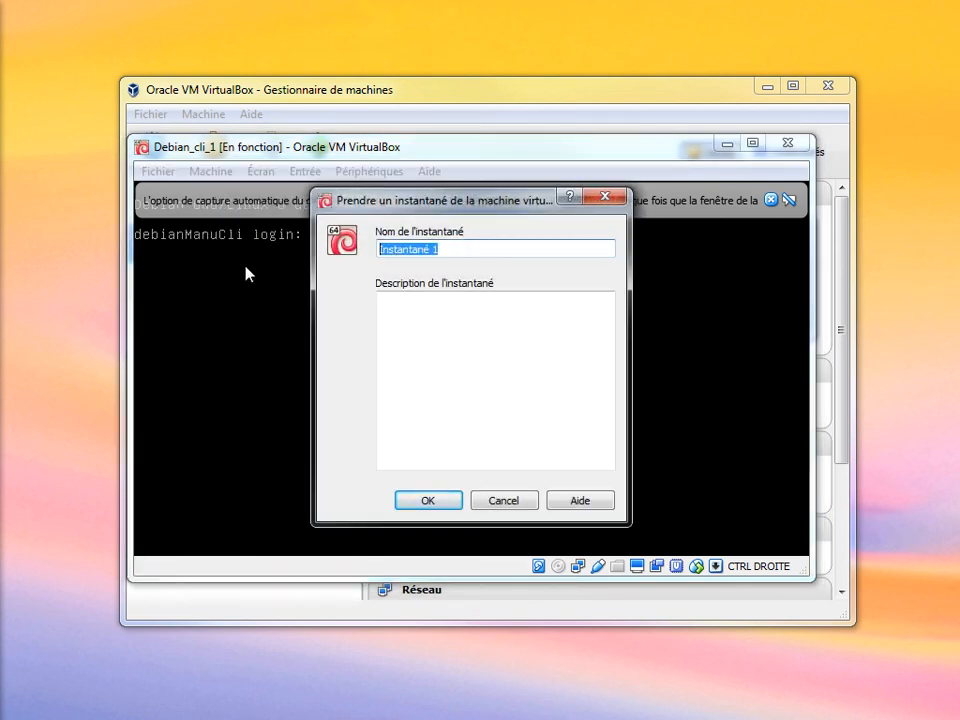
pyautogui.write('intalla')
pyautogui.press('BackSpace')
pyautogui.press('BackSpace')
pyautogui.press('BackSpace')
pyautogui.press('BackSpace')
pyautogui.press('BackSpace')
pyautogui.write('stallation_')
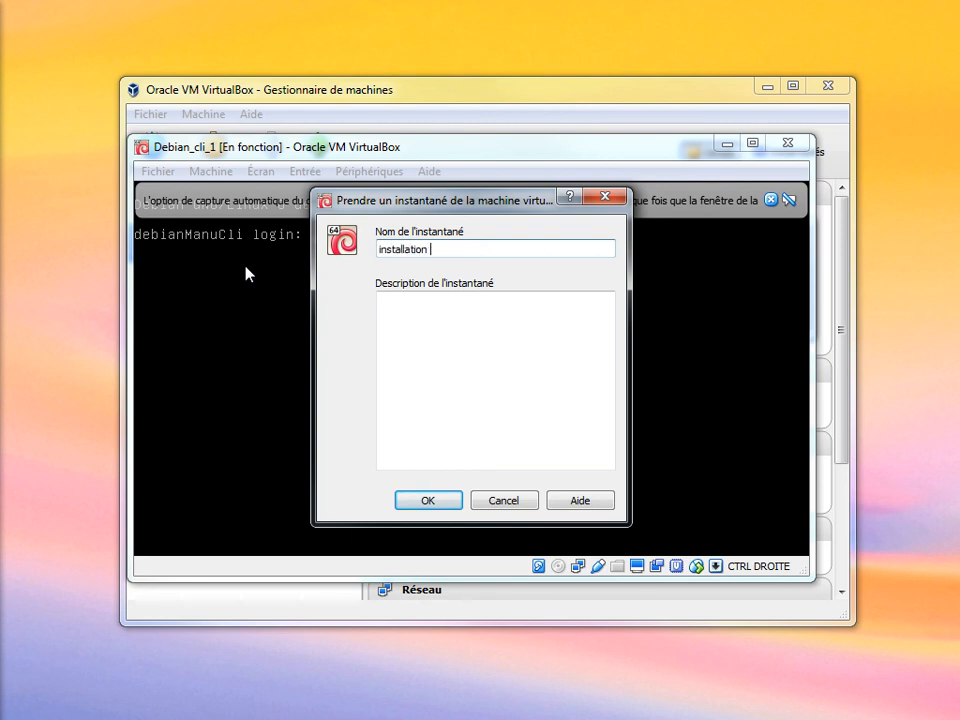
pyautogui.write('basique_ok')
pyautogui.click(426, 500)
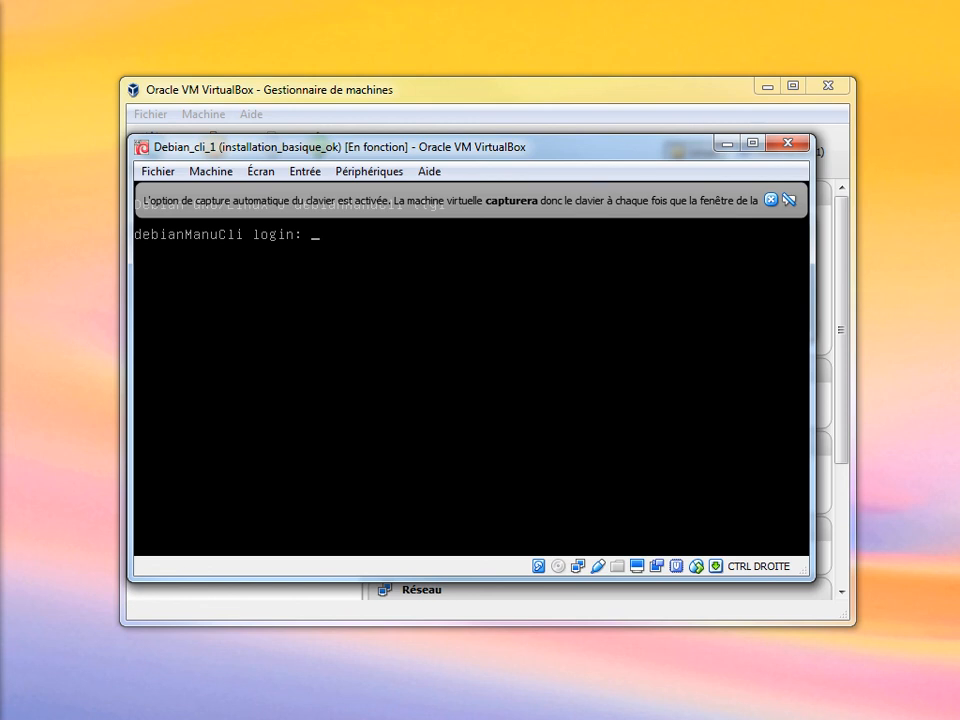
# Log in at the console as the regular user instead of root, entering username and password.
pyautogui.write('root')
pyautogui.press('BackSpace')
pyautogui.press('BackSpace')
pyautogui.press('BackSpace')
pyautogui.press('BackSpace')
pyautogui.write('manu')
pyautogui.press('Return')
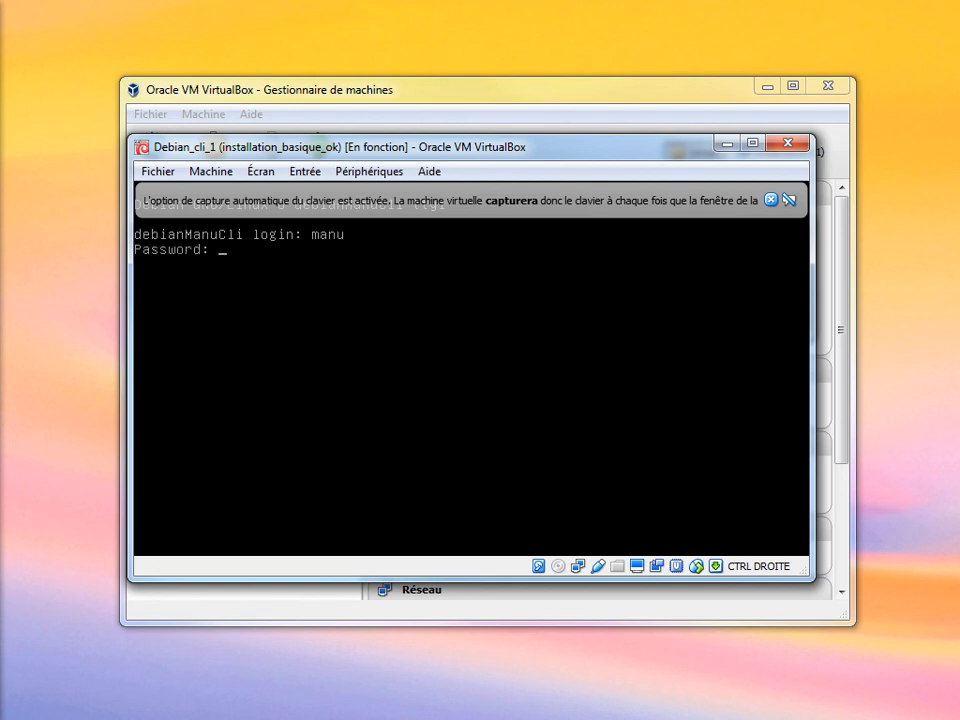
pyautogui.press('Return')
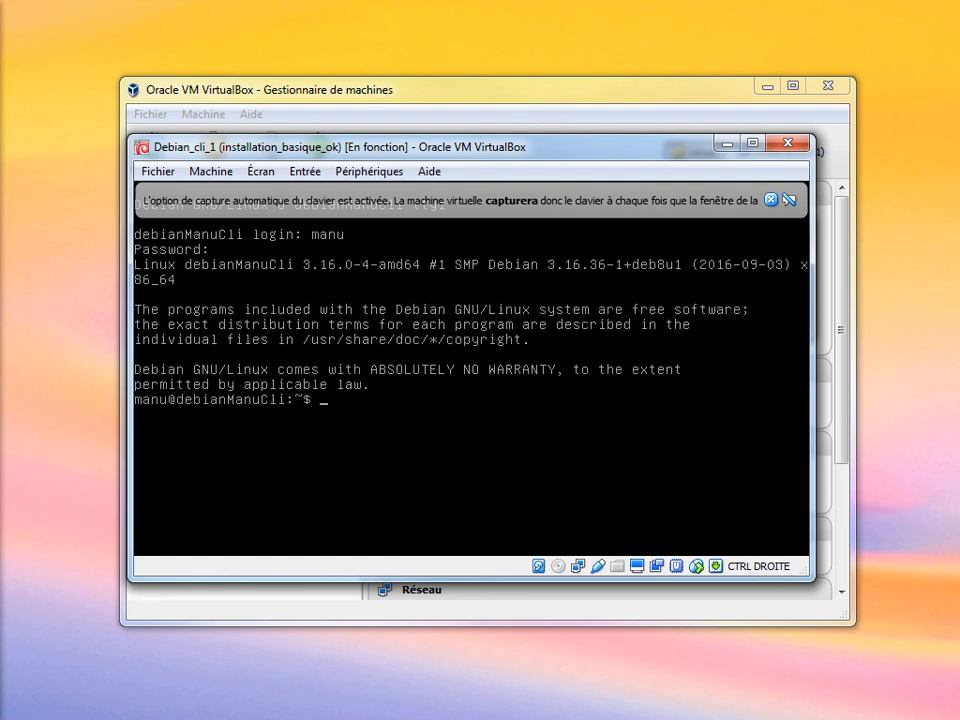